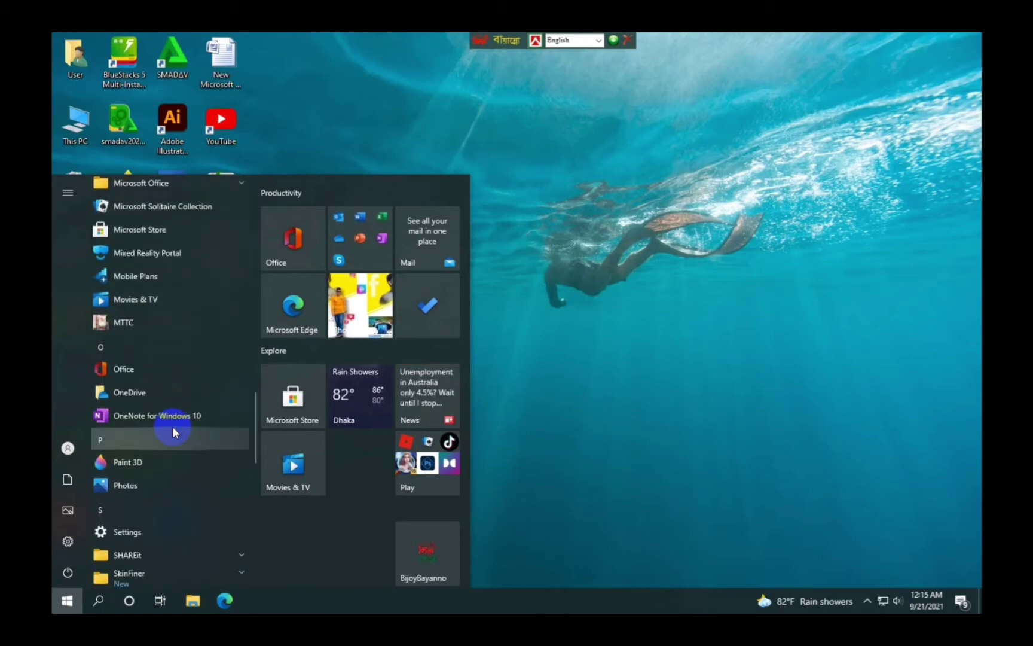
# Launch Microsoft Office Word 2007 from the installed Microsoft Office programs and close it again
pyautogui.scroll(3, 173, 426)
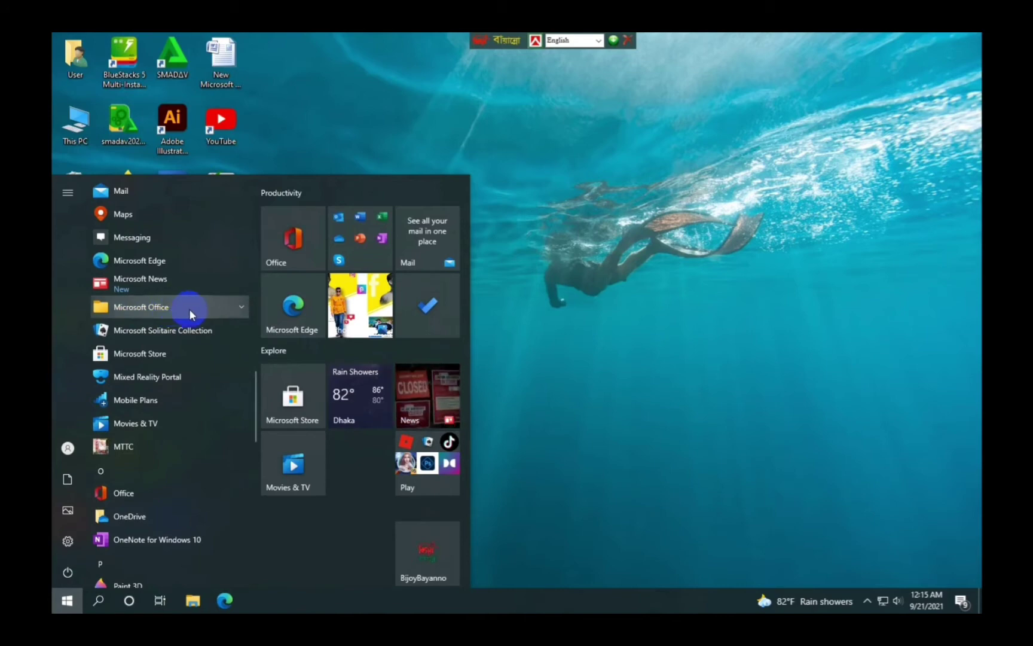
pyautogui.click(230, 310)
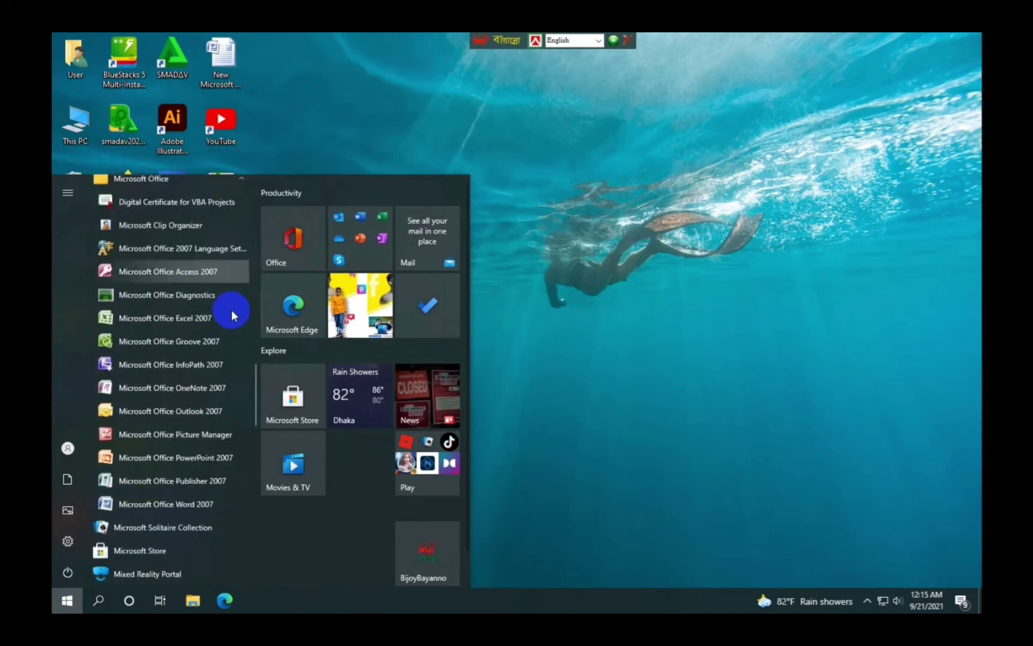
pyautogui.scroll(-3, 231, 311)
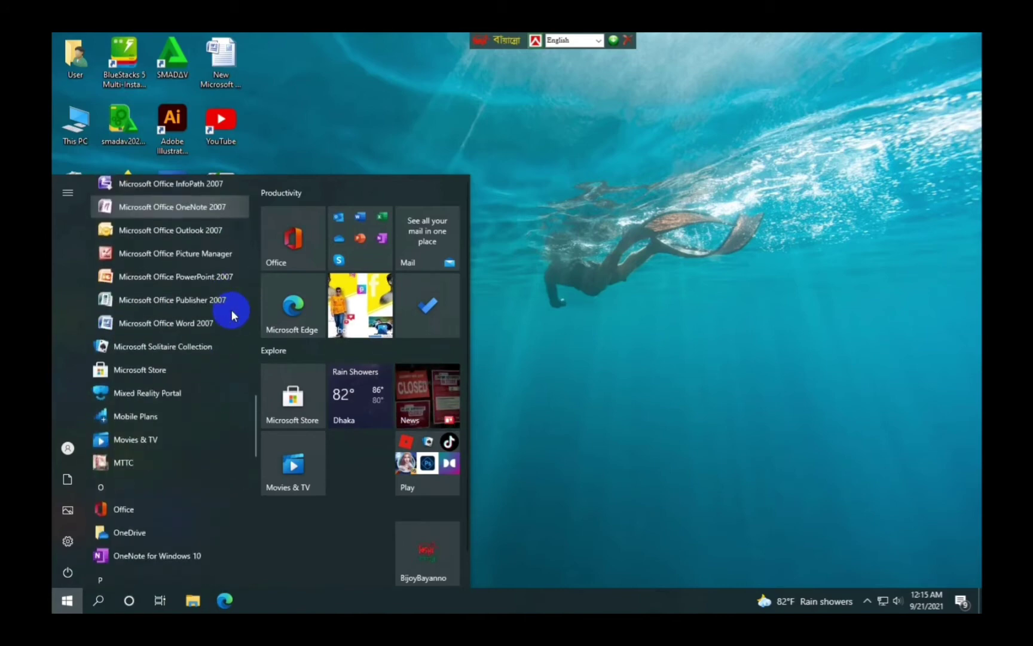
pyautogui.click(183, 322)
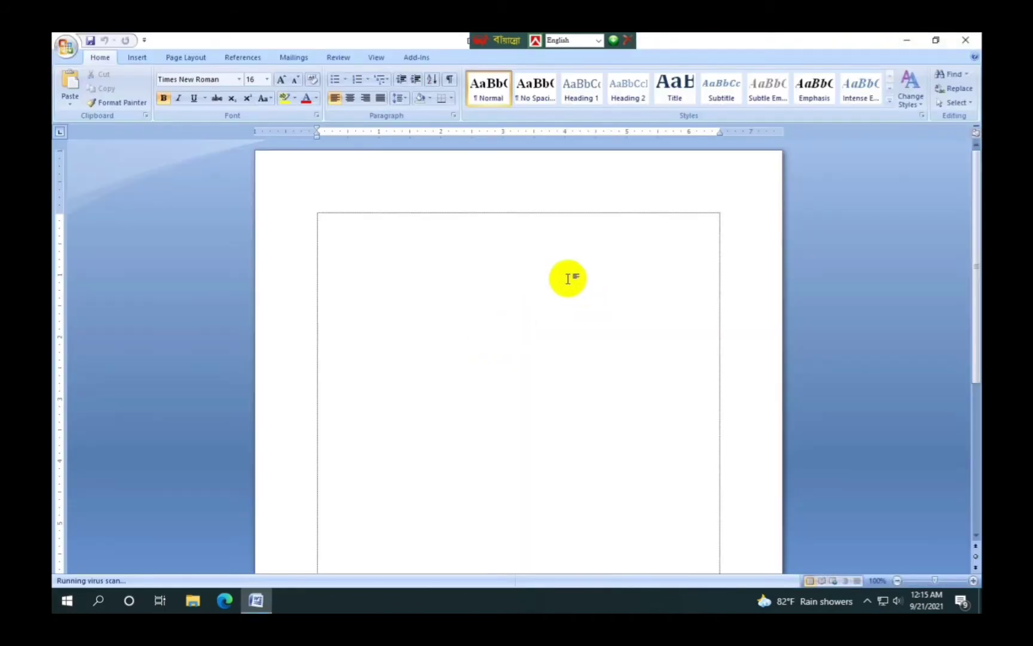
pyautogui.click(966, 40)
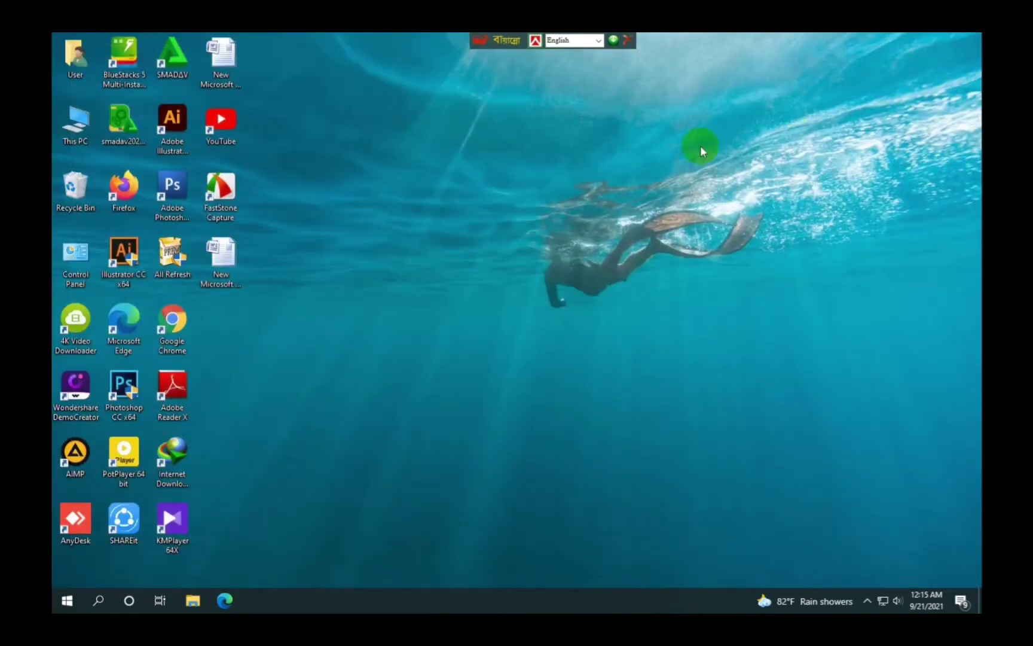
# Create a new Microsoft Office Word document on the desktop, place it below the existing Word file, and open it
pyautogui.rightClick(527, 201)
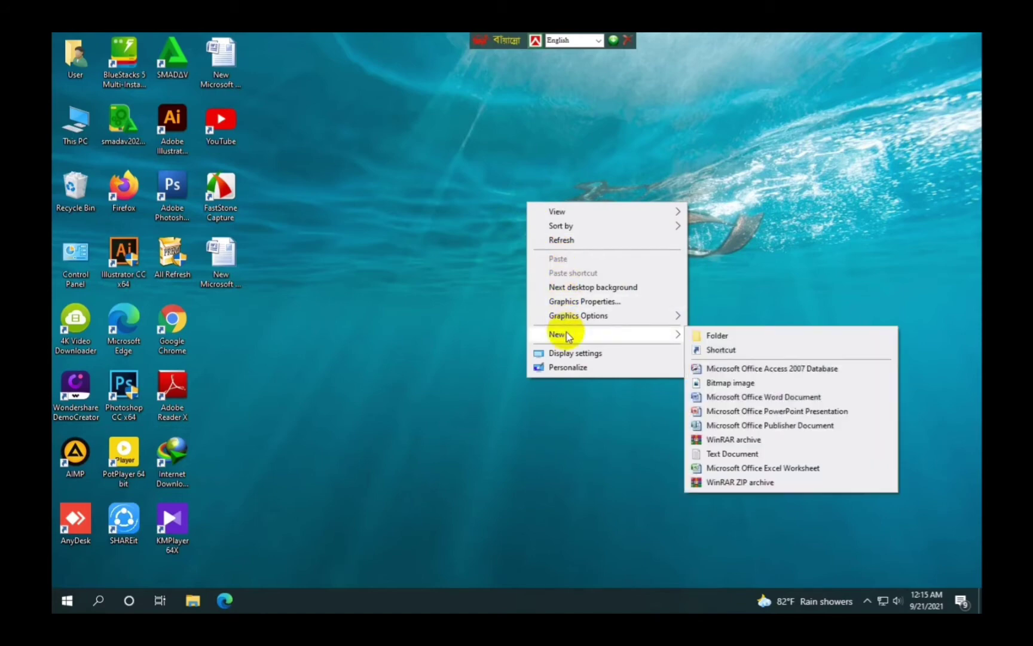
pyautogui.moveTo(681, 337)
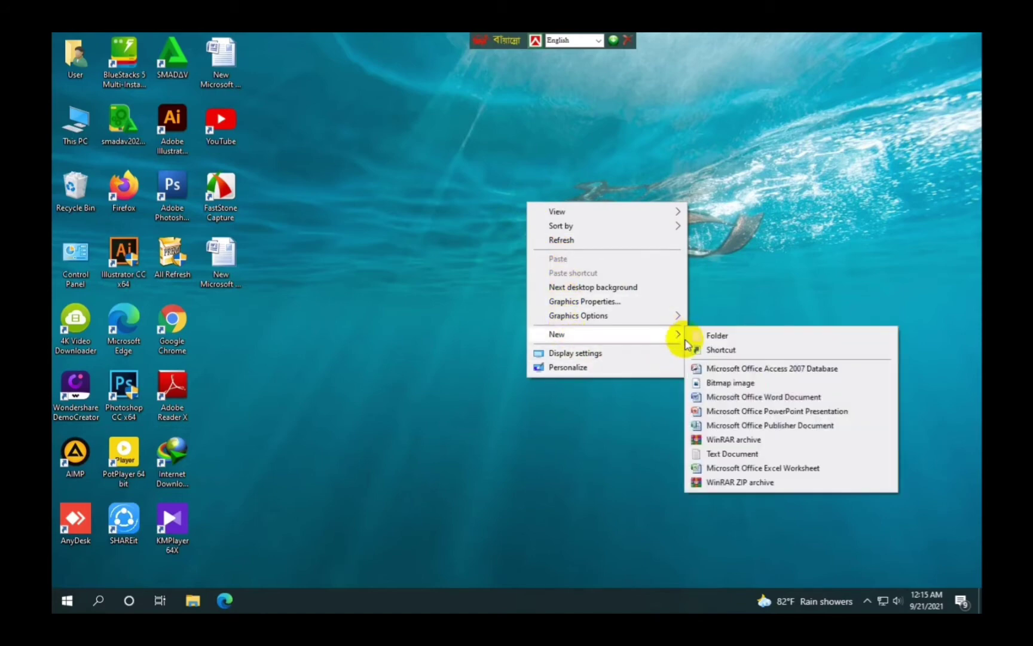
pyautogui.click(754, 404)
pyautogui.moveTo(560, 228)
pyautogui.mouseDown()
pyautogui.moveTo(531, 291)
pyautogui.moveTo(257, 374)
pyautogui.mouseUp()
pyautogui.click(226, 340)
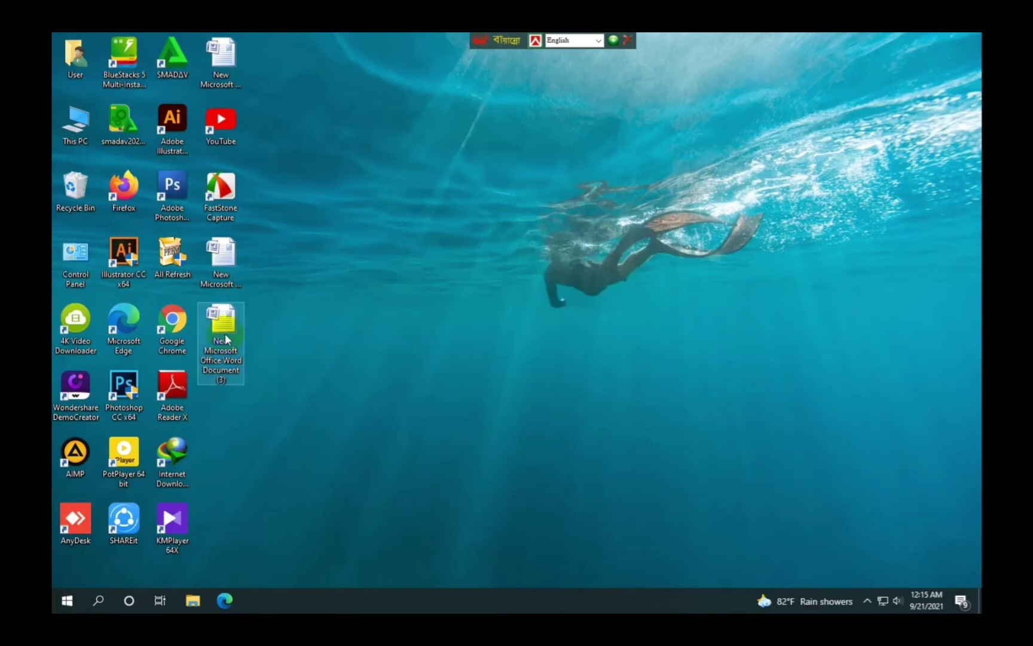
pyautogui.doubleClick(225, 338)
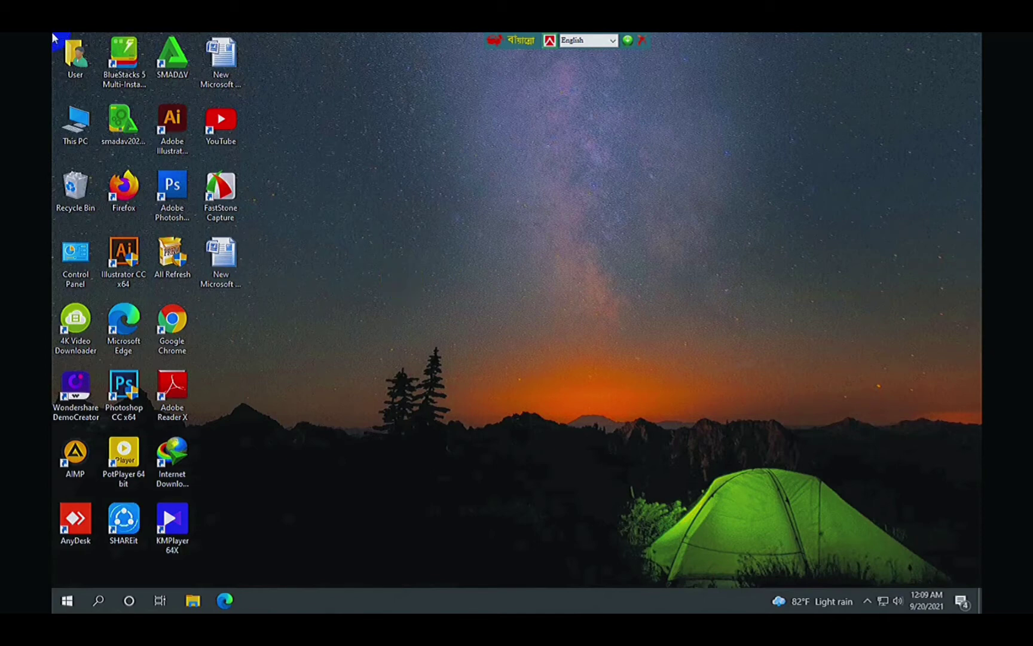
# Open the existing Microsoft Word document below FastStone Capture on the desktop
pyautogui.click(237, 276)
pyautogui.doubleClick(237, 276)
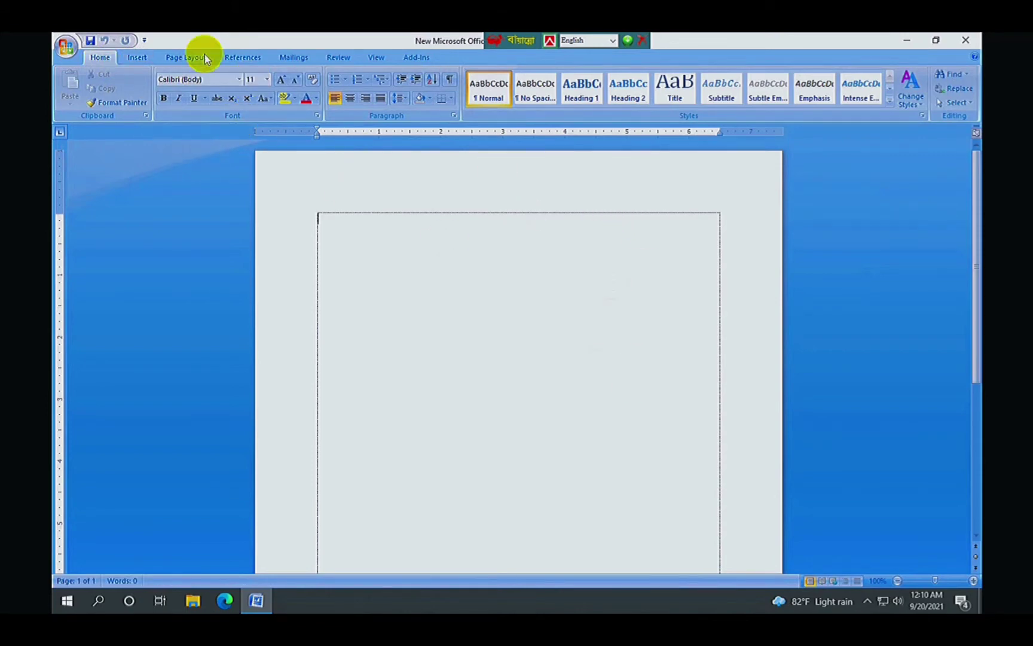
# Write "I Love Bangladesh" on the blank page in Times New Roman at size 22
pyautogui.click(239, 79)
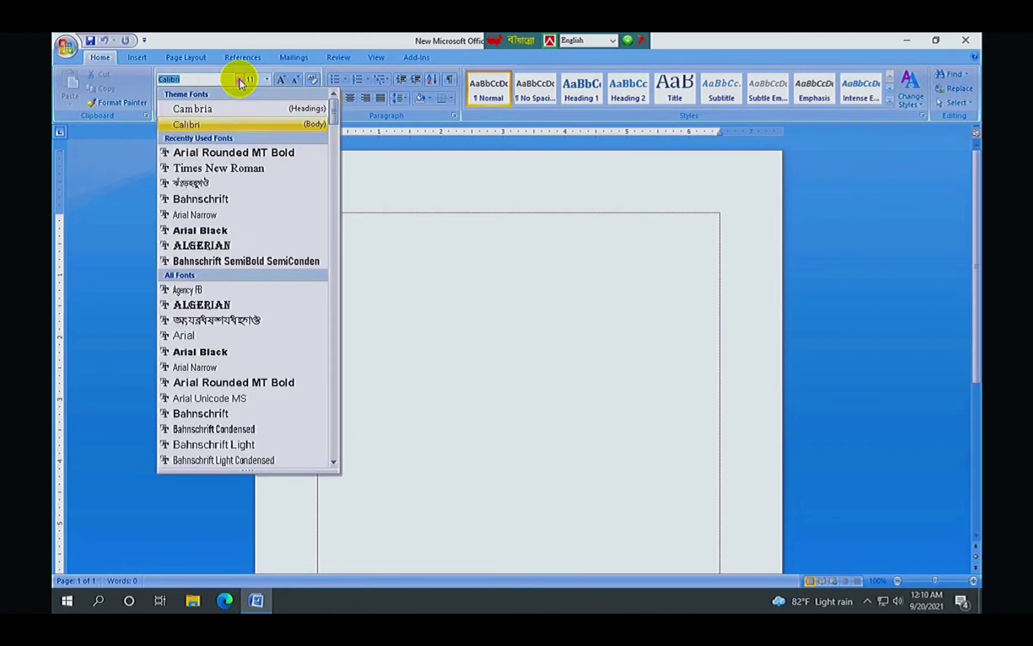
pyautogui.click(263, 169)
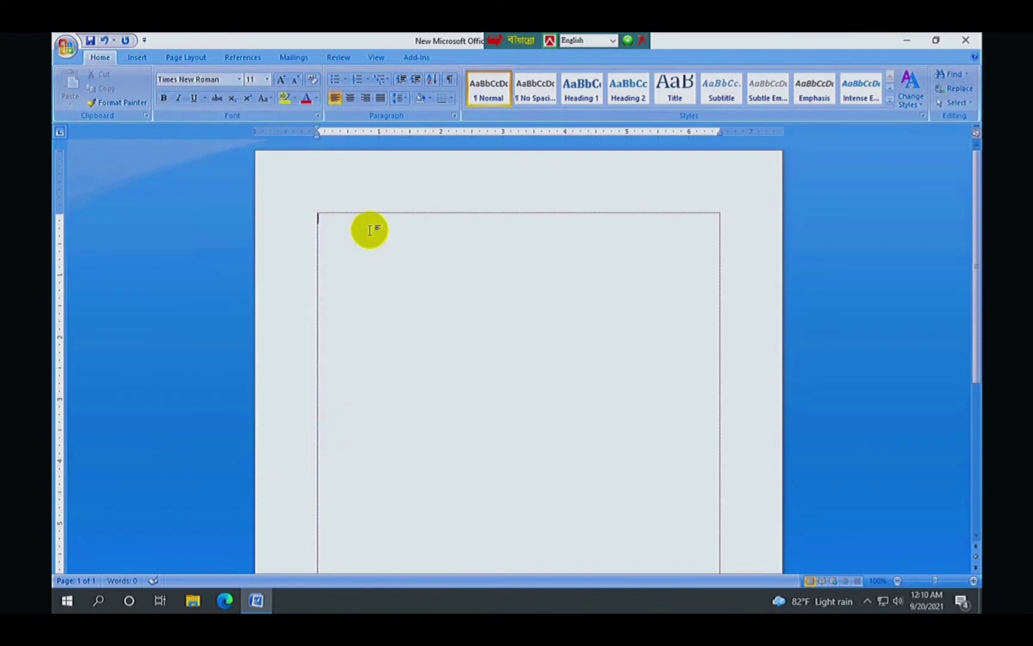
pyautogui.click(266, 79)
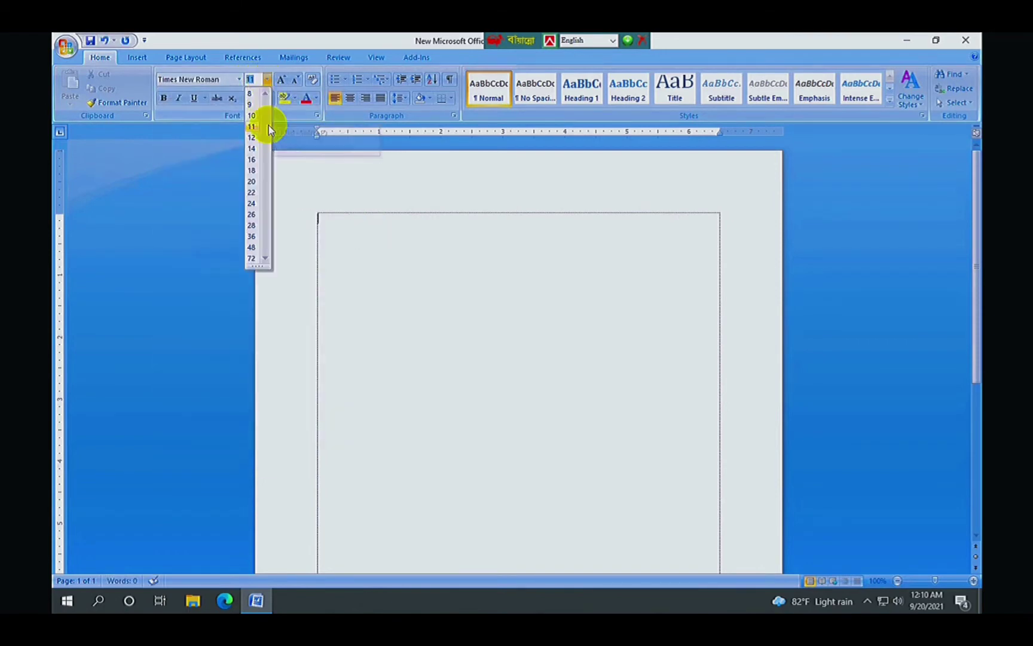
pyautogui.click(252, 192)
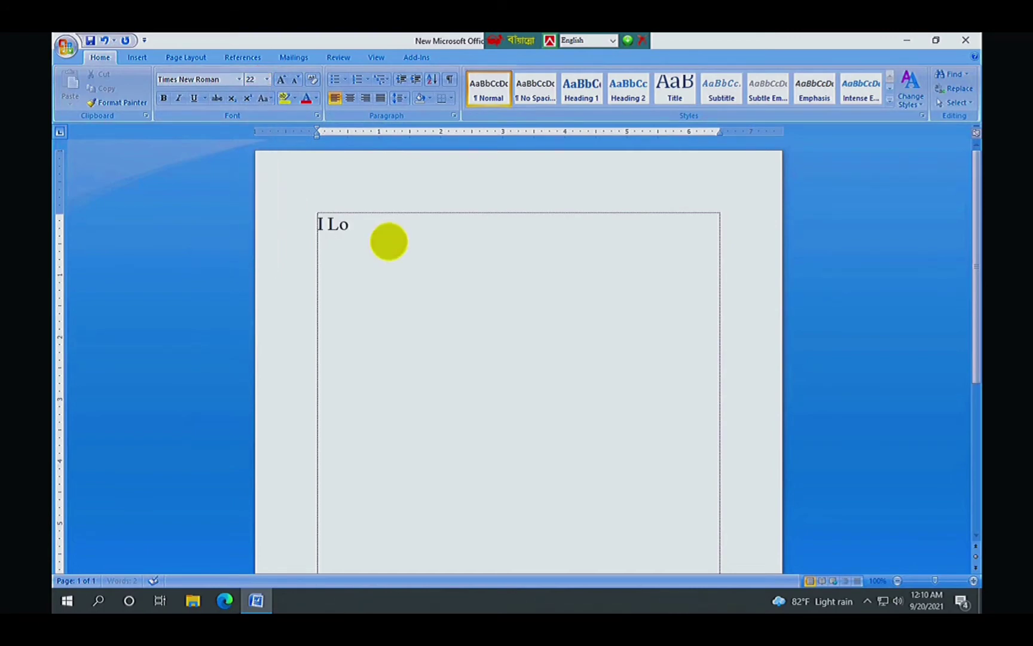
pyautogui.write('Bangladesh')
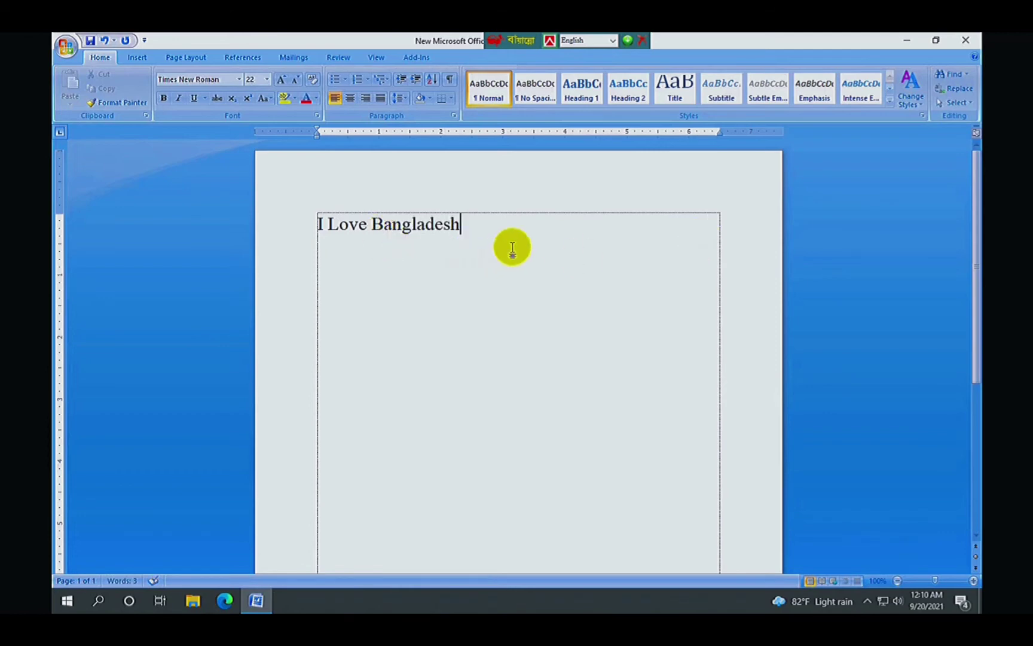
# Change the font of the whole "I Love Bangladesh" line to Arial Rounded MT Bold
pyautogui.moveTo(479, 223); pyautogui.dragTo(316, 219)
pyautogui.click(239, 79)
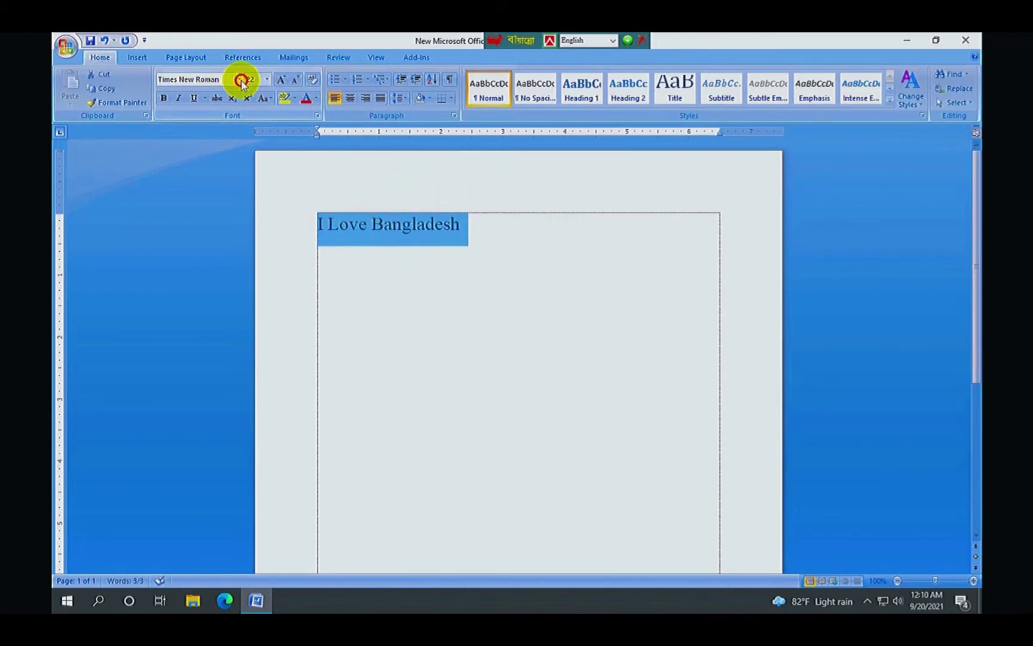
pyautogui.click(232, 169)
pyautogui.click(496, 249)
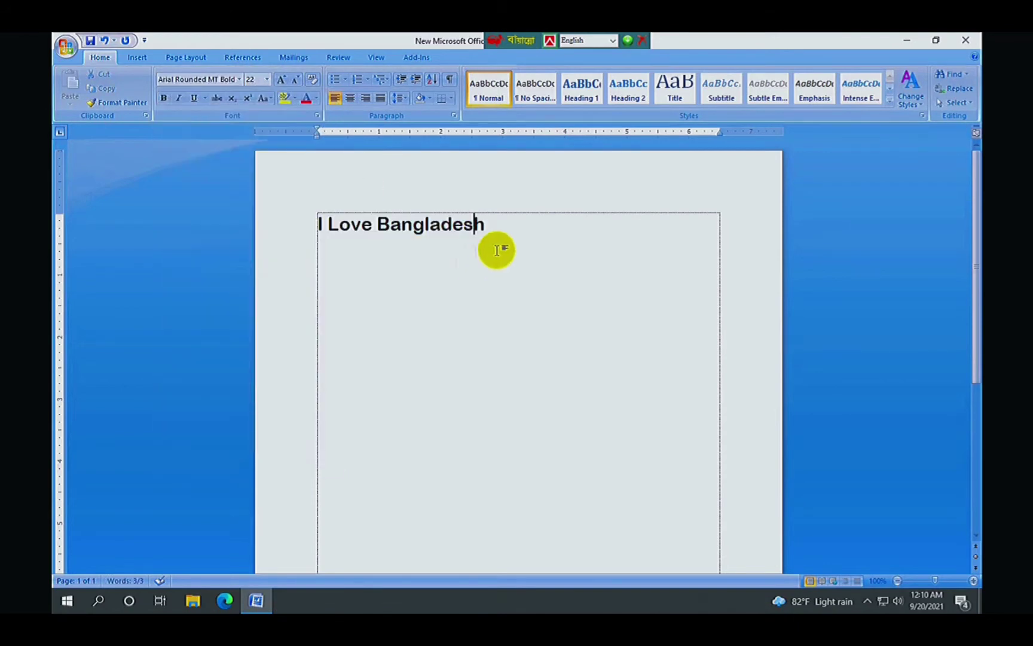
# Set the font at the insertion point after "Bangladesh" to Cambria (Headings) without selecting the text
pyautogui.click(238, 79)
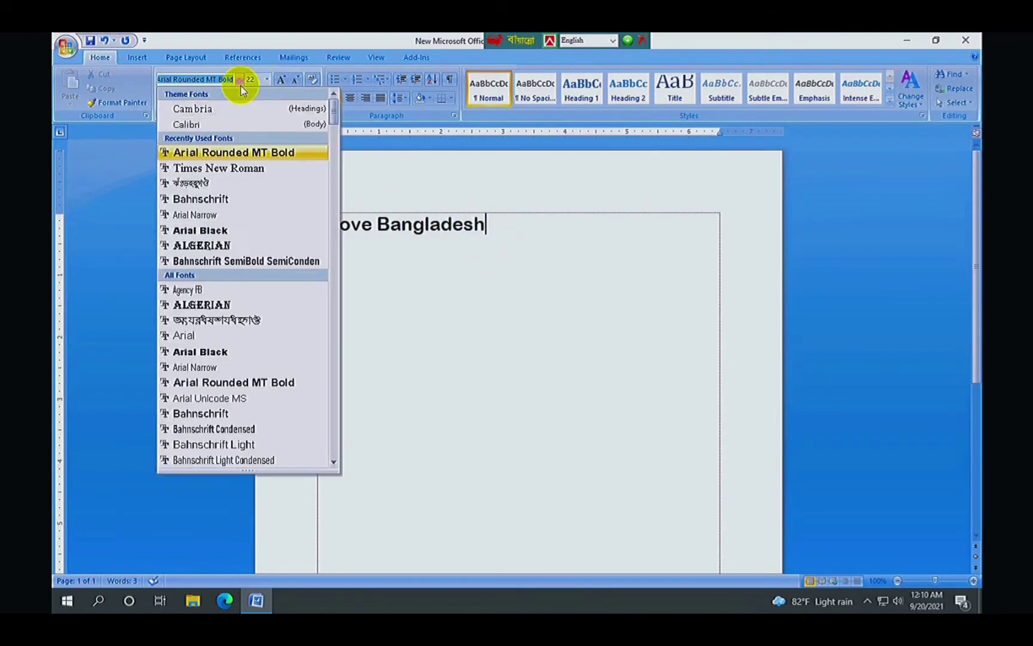
pyautogui.click(229, 107)
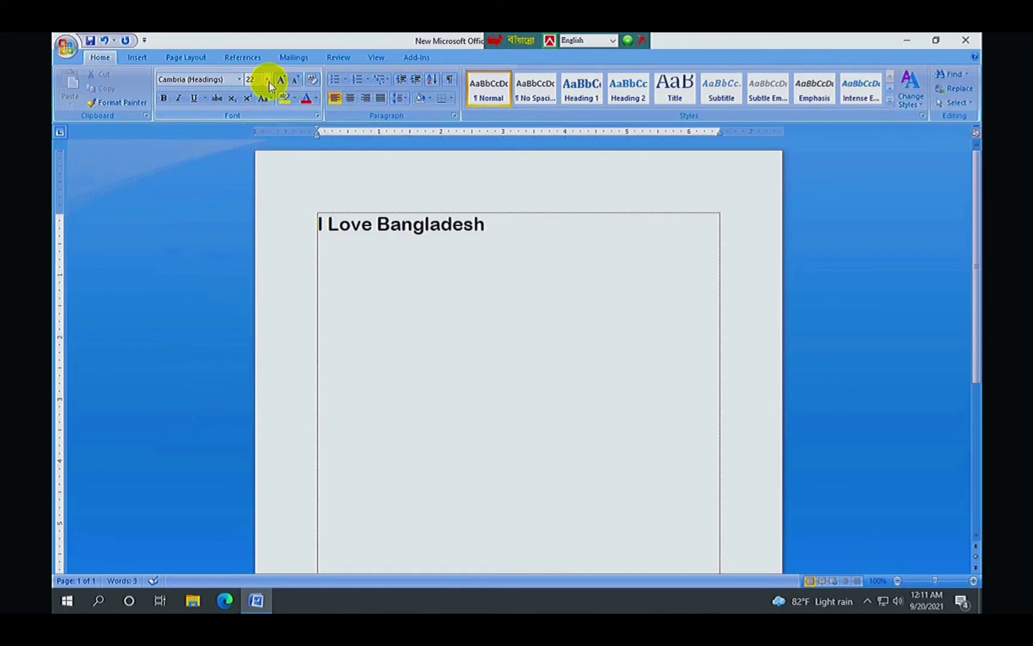
# Select the "I Love Bangladesh" line and look through the available font sizes without choosing one
pyautogui.moveTo(503, 231); pyautogui.dragTo(324, 224)
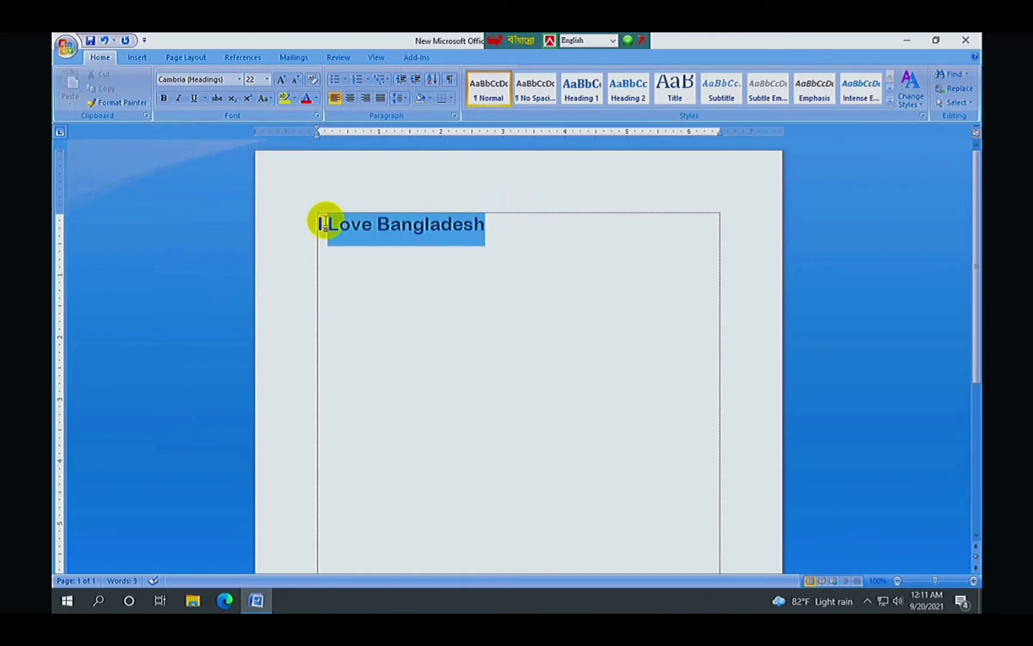
pyautogui.click(513, 247)
pyautogui.click(302, 224)
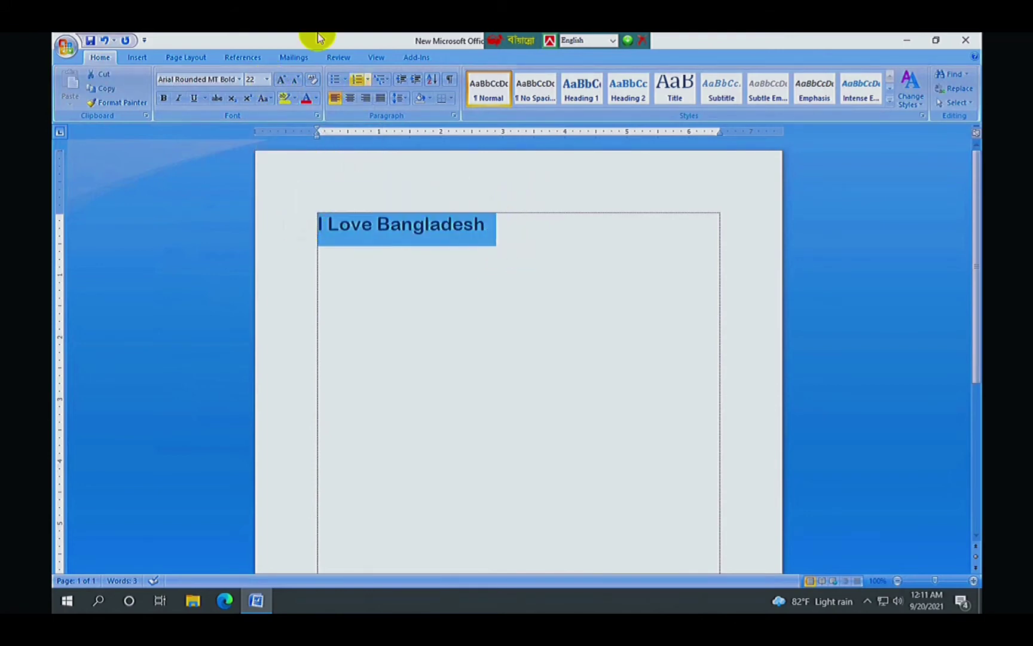
pyautogui.click(266, 79)
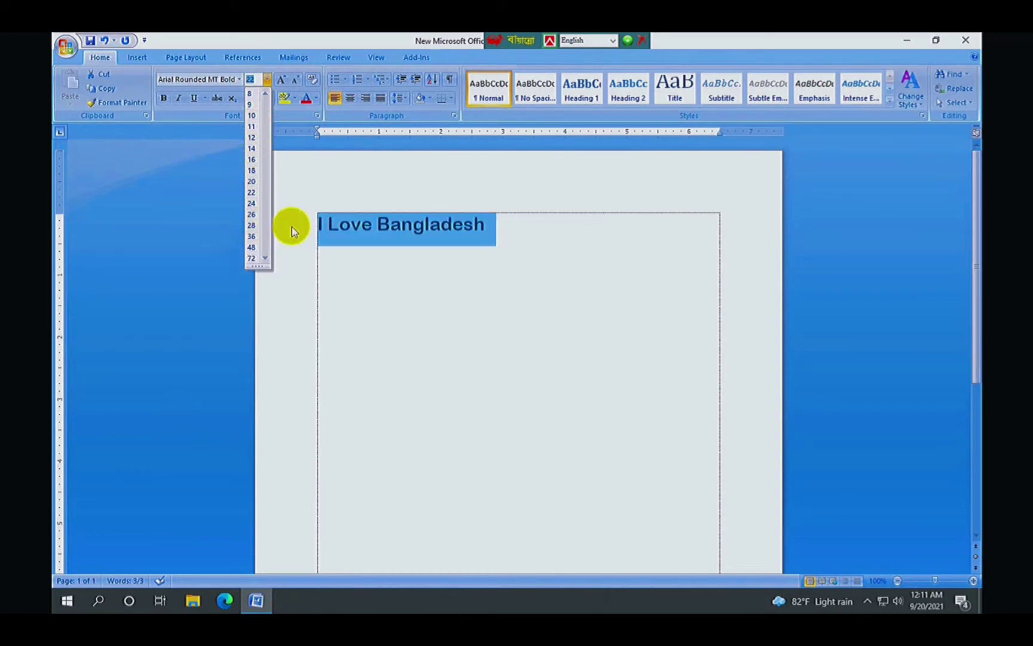
pyautogui.click(517, 245)
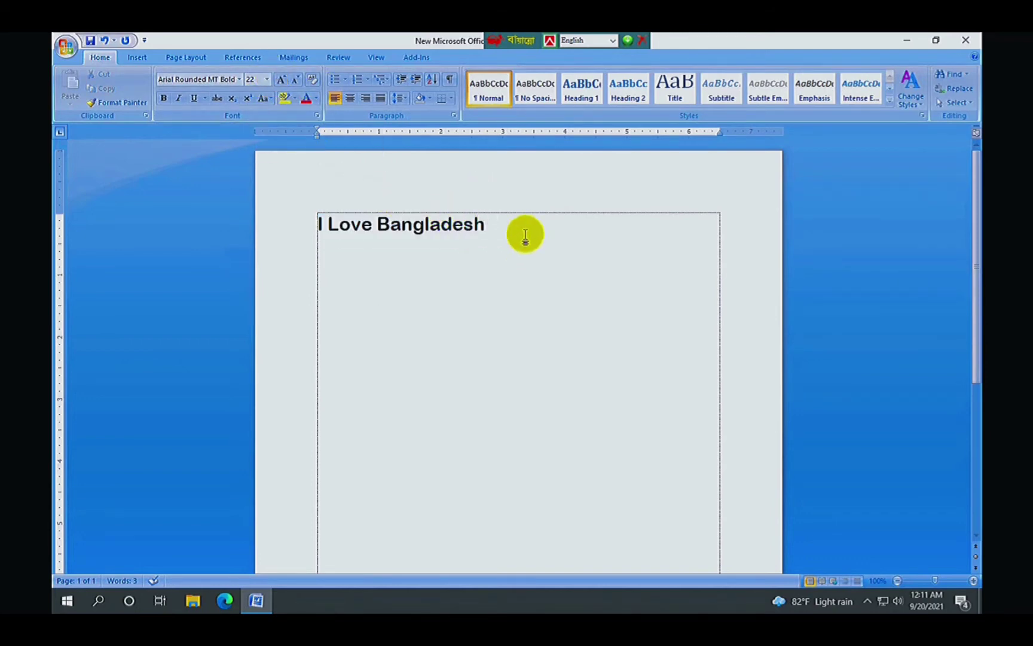
# Select the "I Love Bangladesh" line, make it bold, and remove the bold again
pyautogui.moveTo(525, 234); pyautogui.dragTo(307, 228)
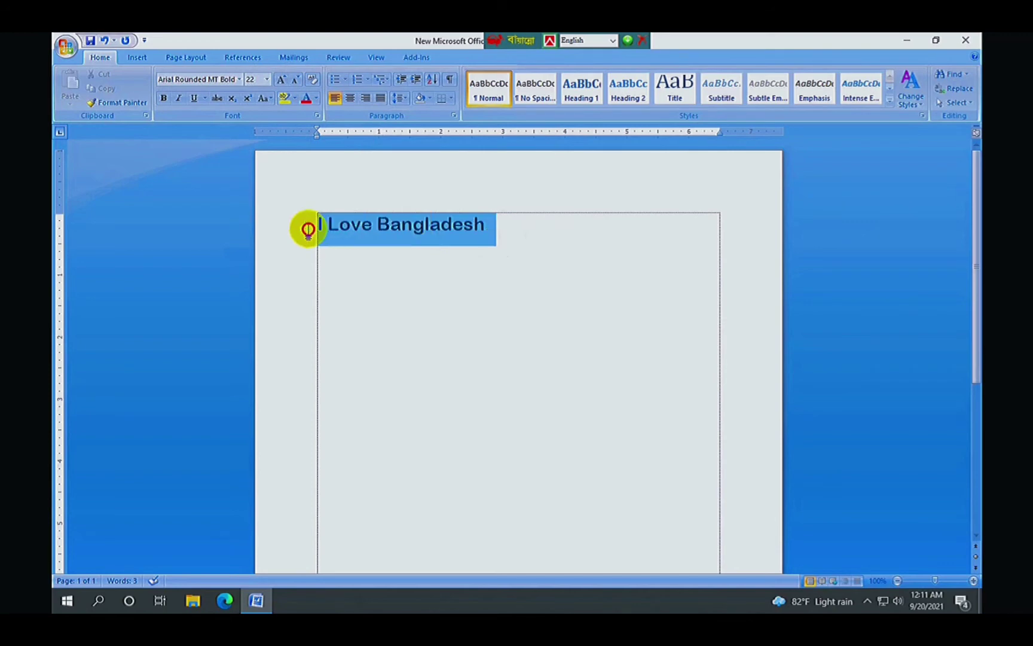
pyautogui.click(163, 99)
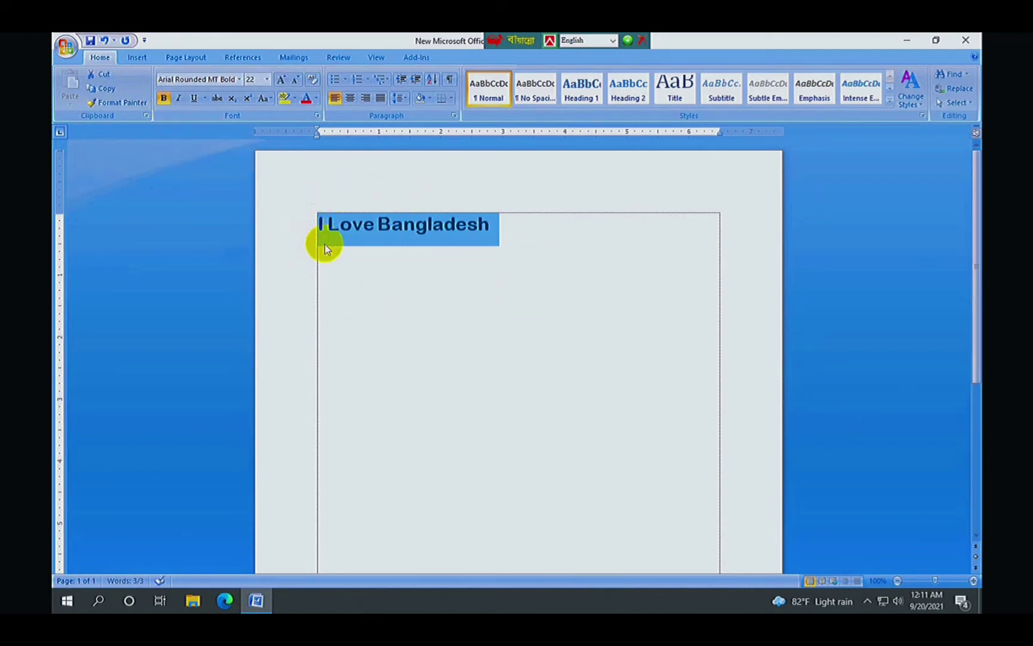
pyautogui.click(163, 99)
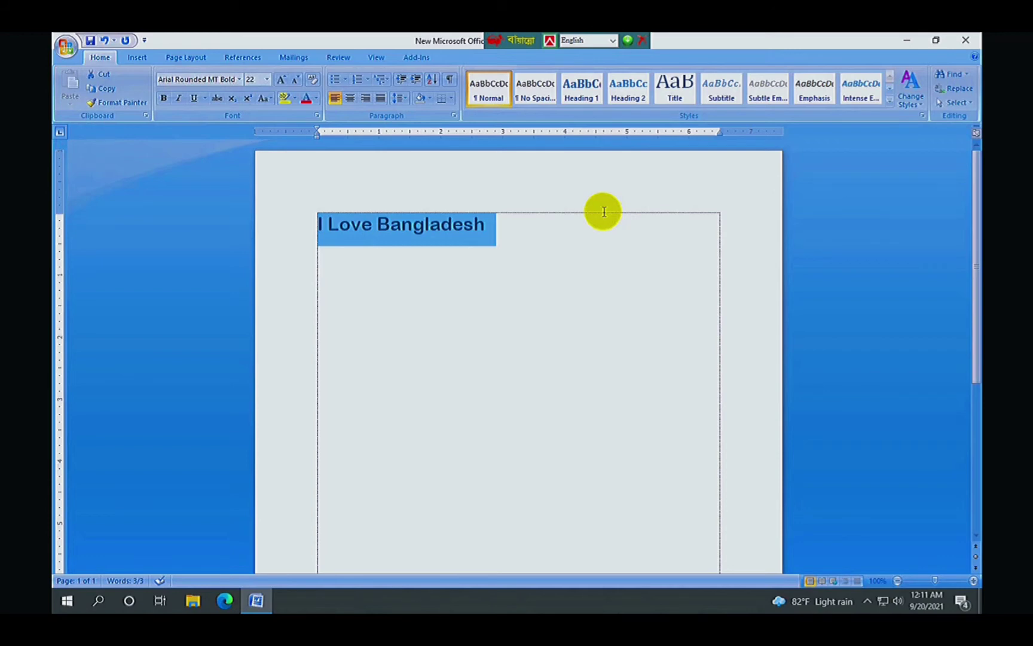
# Toggle bold on and off repeatedly for the selected line, ending with bold turned off
pyautogui.hotkey('ctrl', 'b')
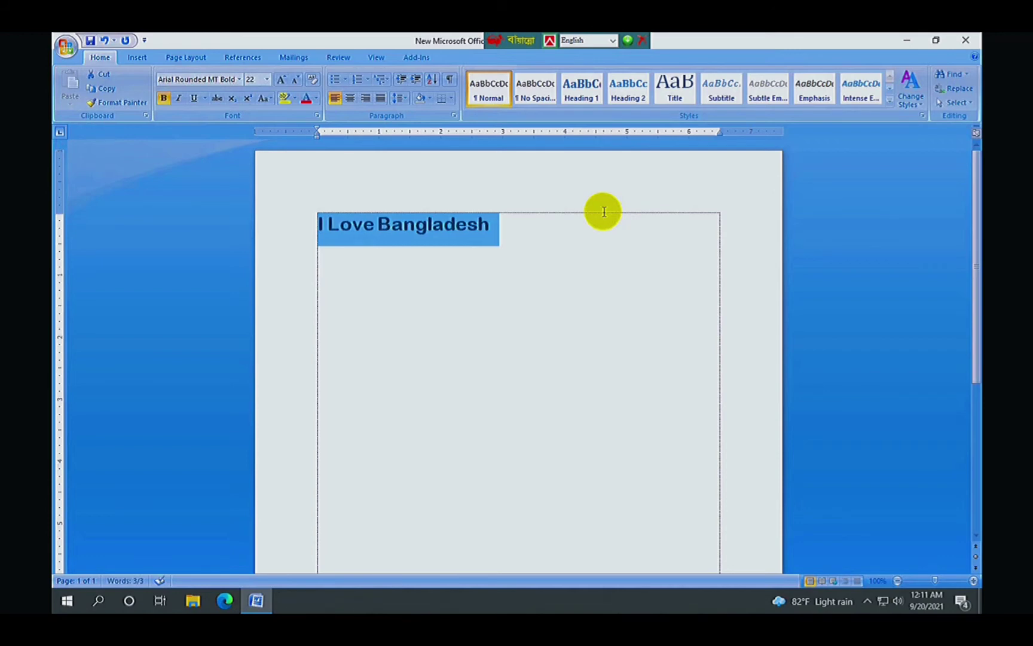
pyautogui.hotkey('ctrl', 'b')
pyautogui.hotkey('ctrl', 'b')
pyautogui.hotkey('ctrl', 'b')
pyautogui.hotkey('ctrl', 'b')
pyautogui.hotkey('ctrl', 'b')
pyautogui.hotkey('ctrl', 'b')
pyautogui.hotkey('ctrl', 'b')
pyautogui.hotkey('ctrl', 'b')
pyautogui.hotkey('ctrl', 'b')
pyautogui.hotkey('ctrl', 'b')
pyautogui.hotkey('ctrl', 'b')
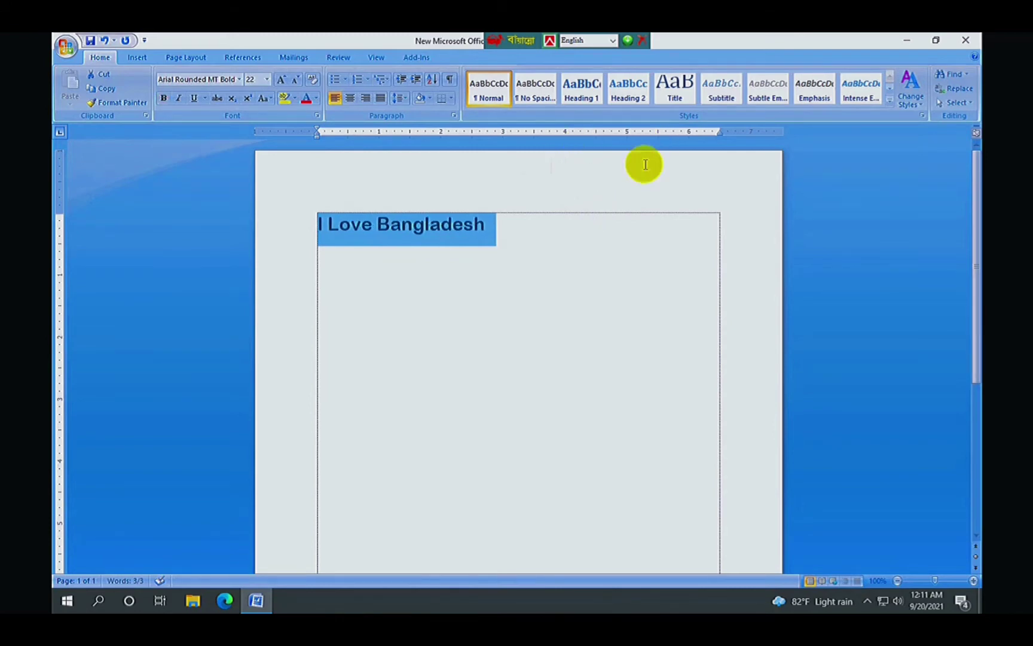
pyautogui.click(163, 98)
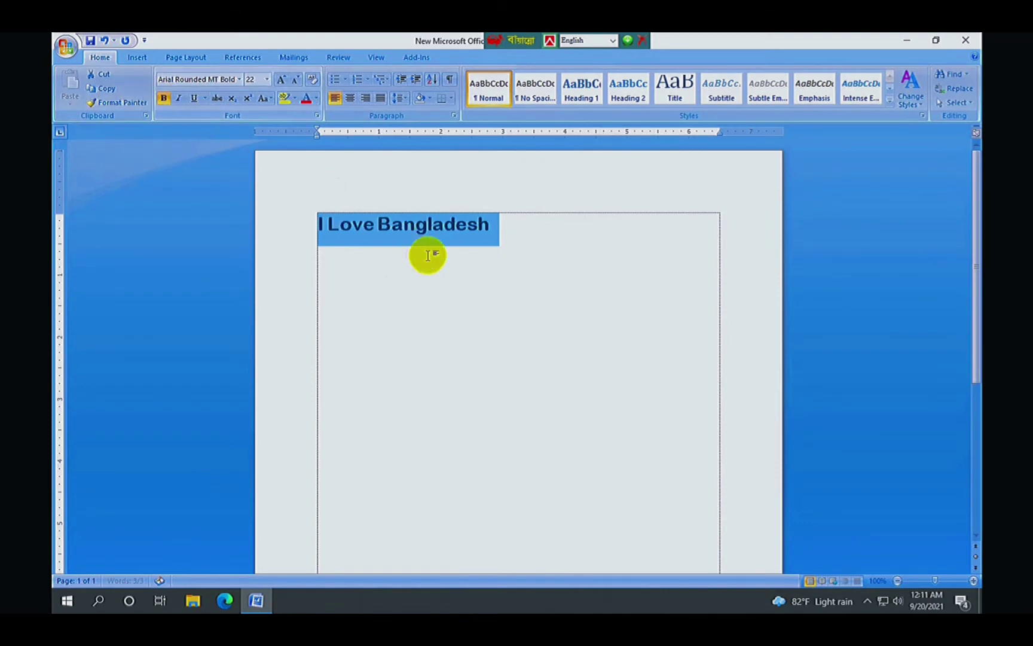
pyautogui.click(163, 99)
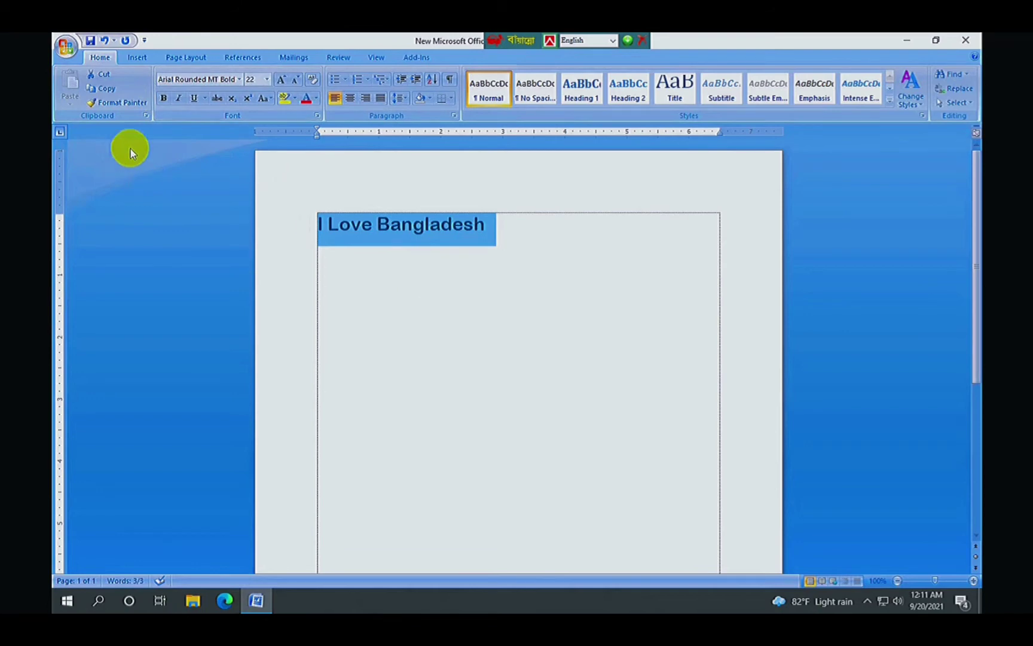
# Toggle italic on and off several times for the selected "I Love Bangladesh" line, ending with italic applied
pyautogui.click(180, 99)
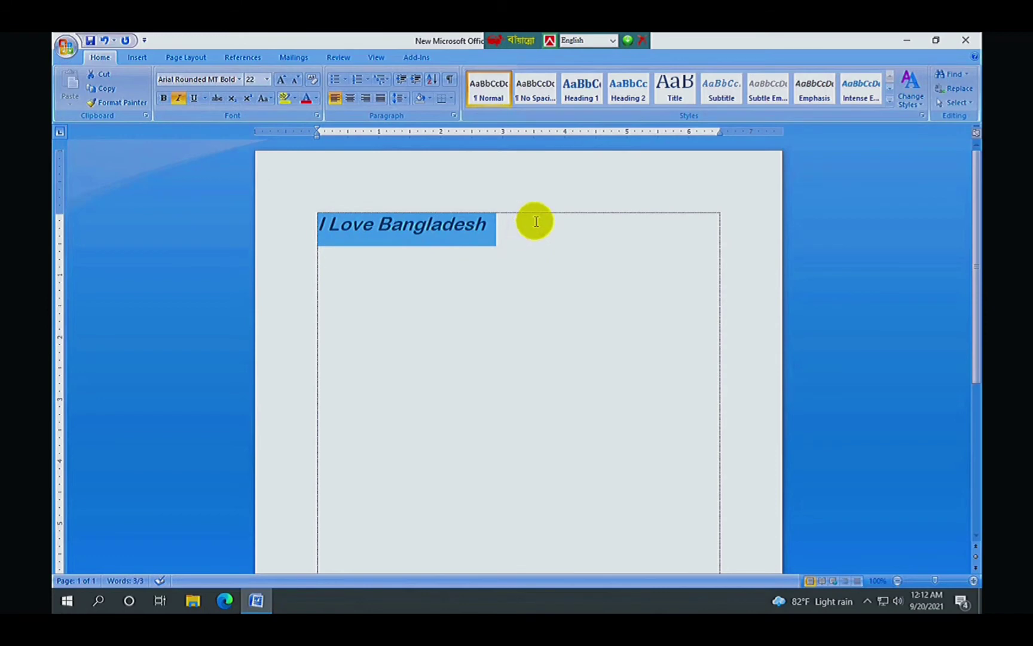
pyautogui.click(180, 99)
pyautogui.click(180, 99)
pyautogui.click(180, 99)
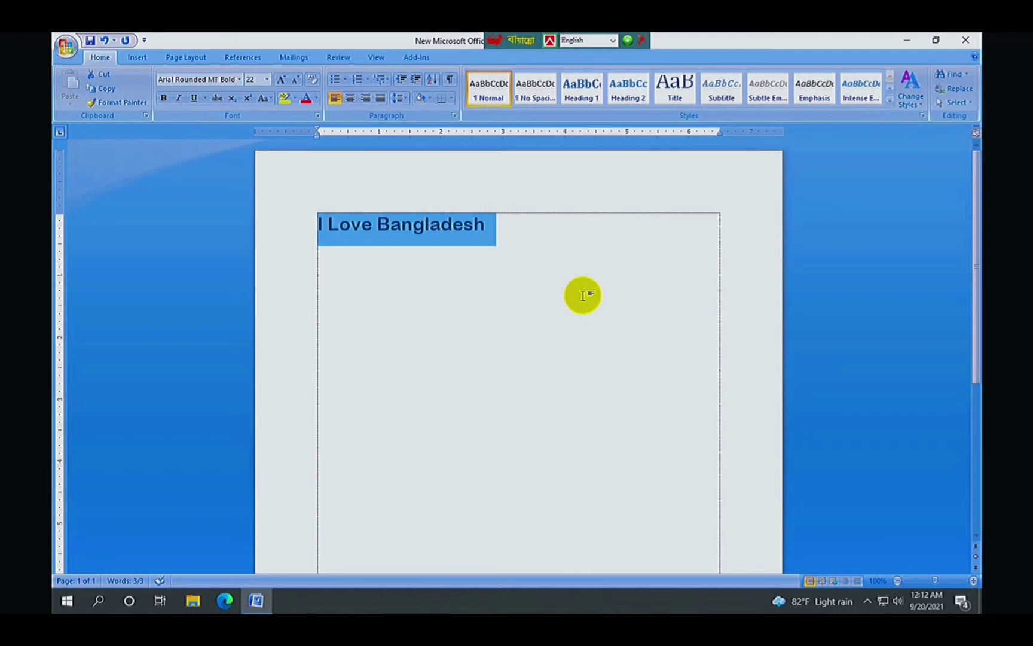
pyautogui.hotkey('ctrl', 'i')
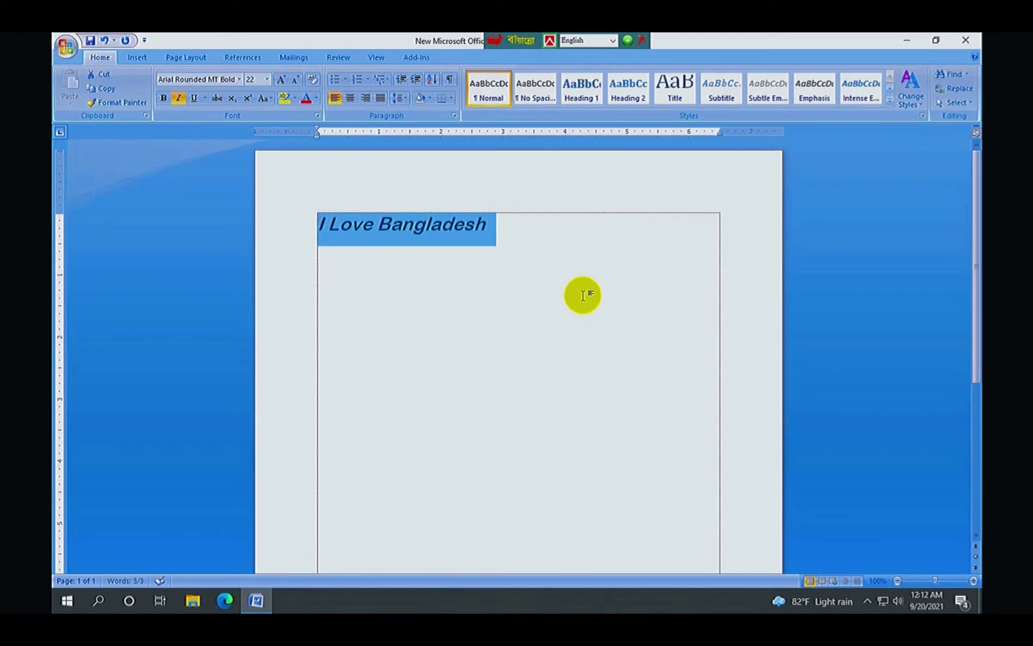
pyautogui.hotkey('ctrl', 'i')
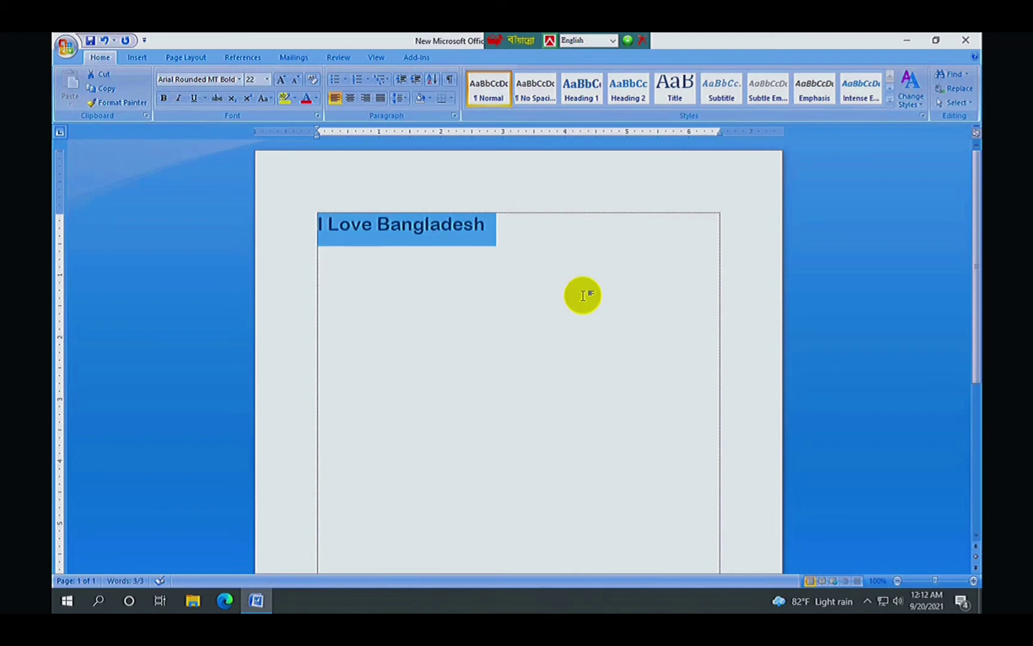
pyautogui.hotkey('ctrl', 'i')
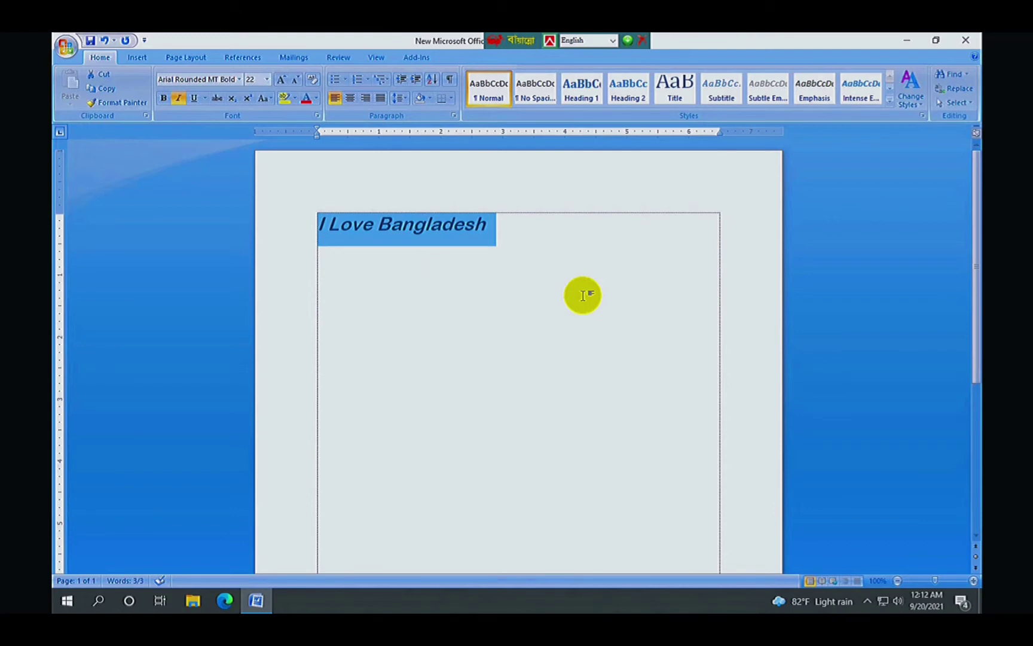
# Remove italic from the selected "I Love Bangladesh" line and toggle underline on and off twice, ending with underline off
pyautogui.hotkey('ctrl', 'i')
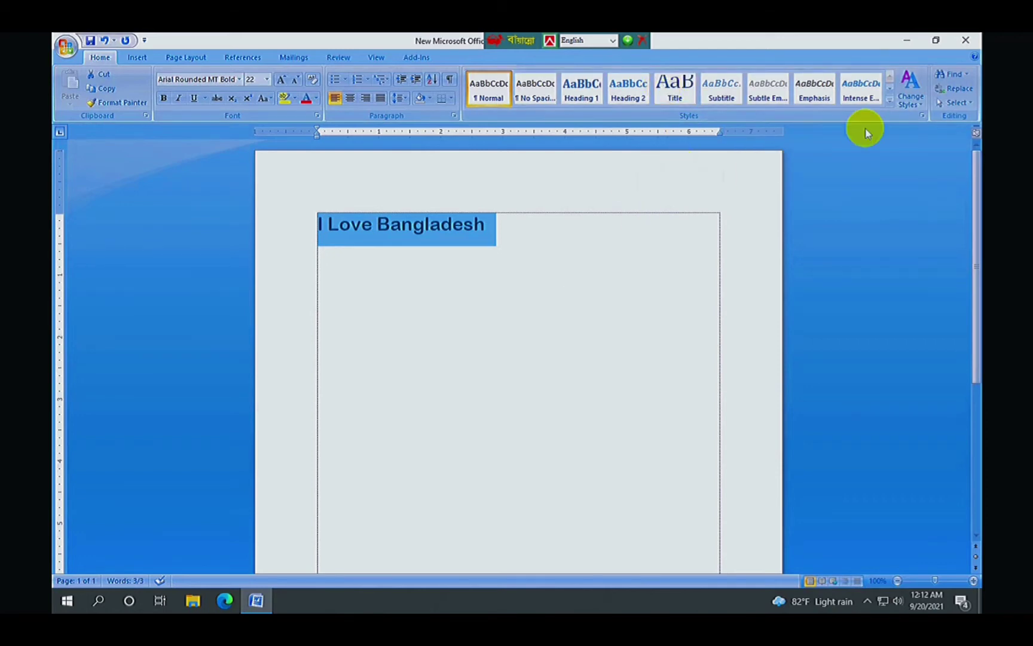
pyautogui.click(195, 100)
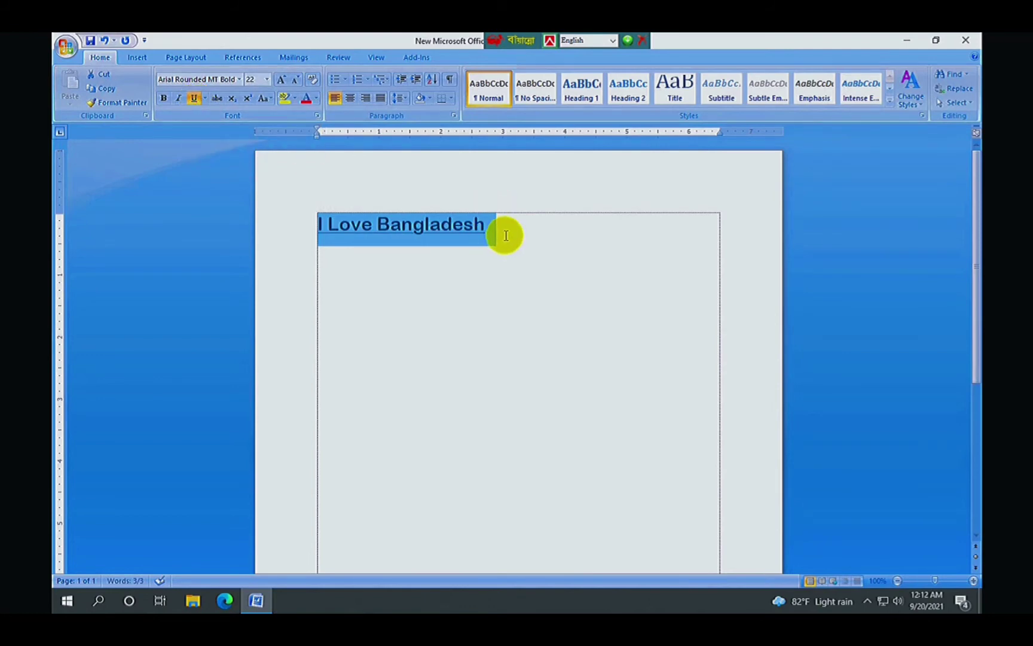
pyautogui.click(195, 99)
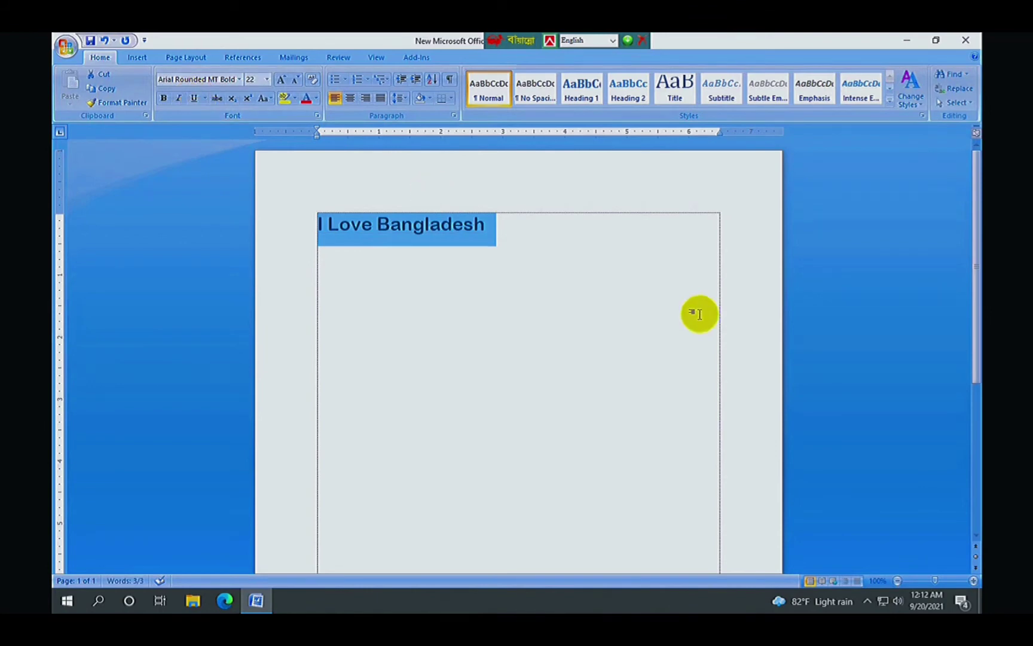
pyautogui.hotkey('ctrl', 'u')
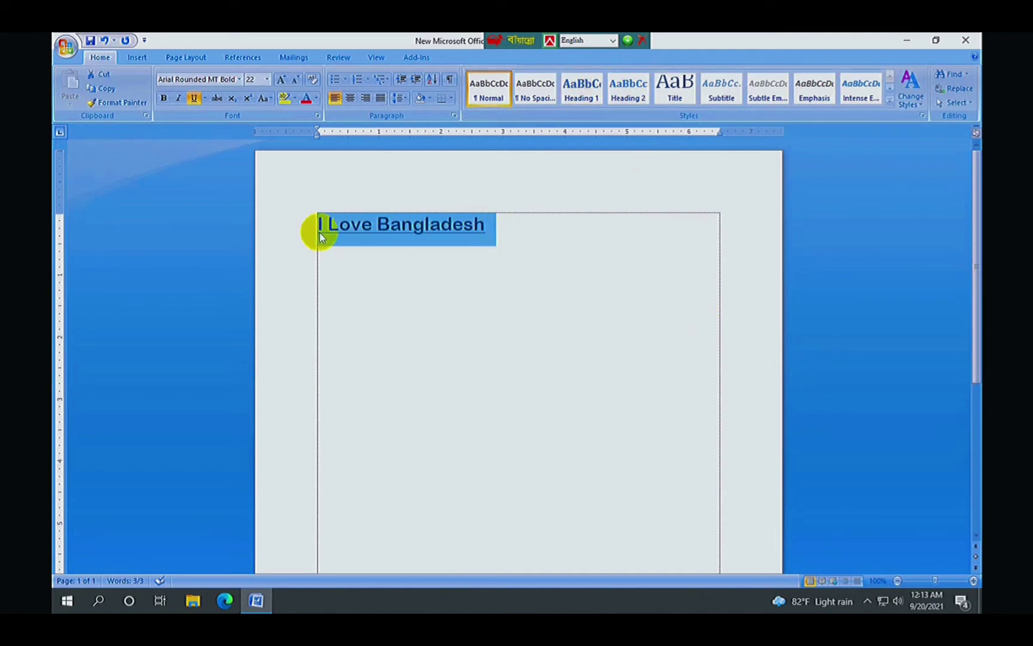
pyautogui.click(194, 98)
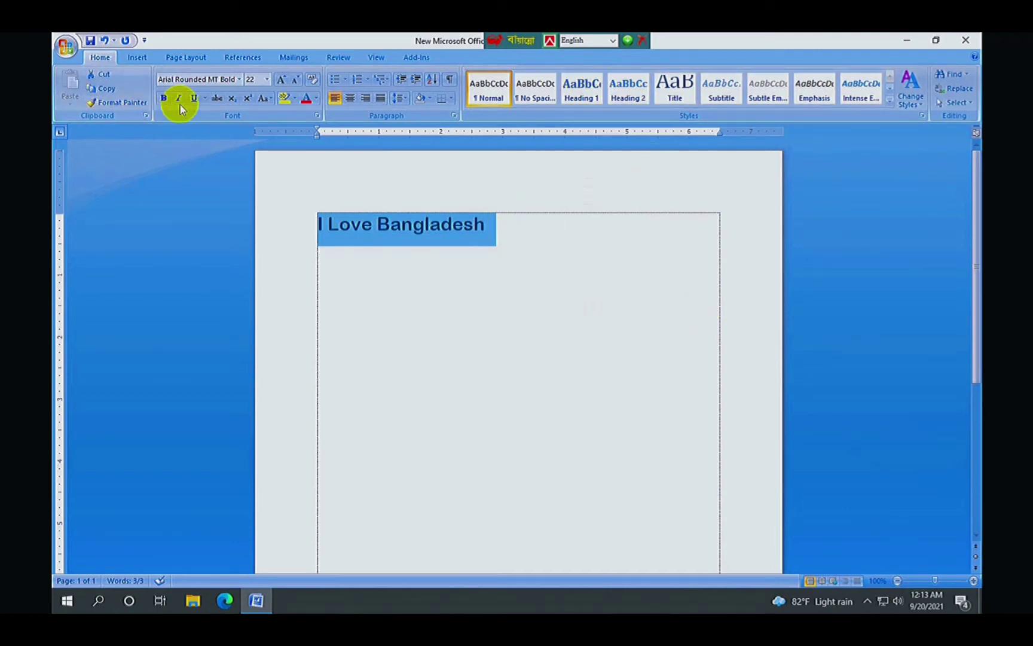
# Toggle strikethrough on and off repeatedly for the selected "I Love Bangladesh" line, ending with strikethrough off
pyautogui.click(217, 99)
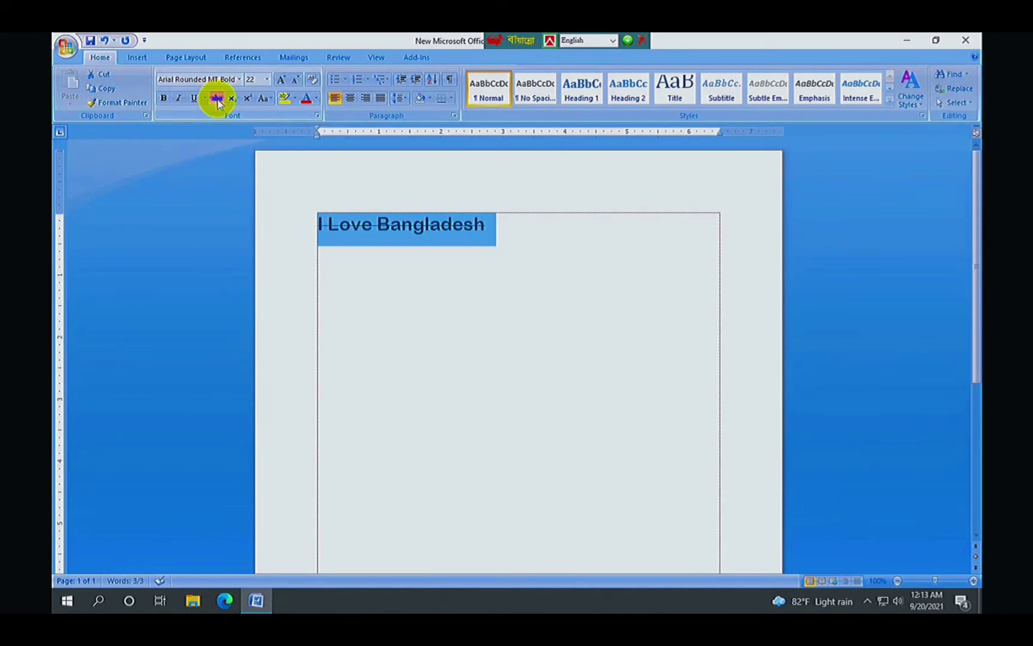
pyautogui.click(217, 100)
pyautogui.click(217, 99)
pyautogui.click(217, 99)
pyautogui.click(218, 100)
pyautogui.click(217, 99)
pyautogui.click(217, 99)
pyautogui.click(217, 99)
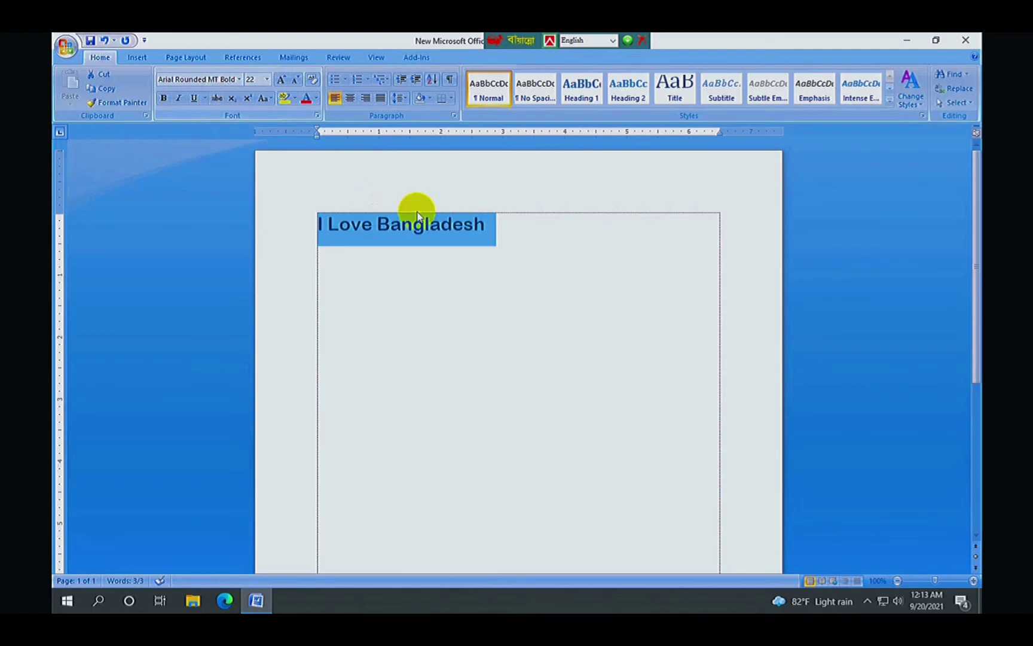
# Replace the selected "I Love Bangladesh" line with the expression "(a+B)2"
pyautogui.press('Delete')
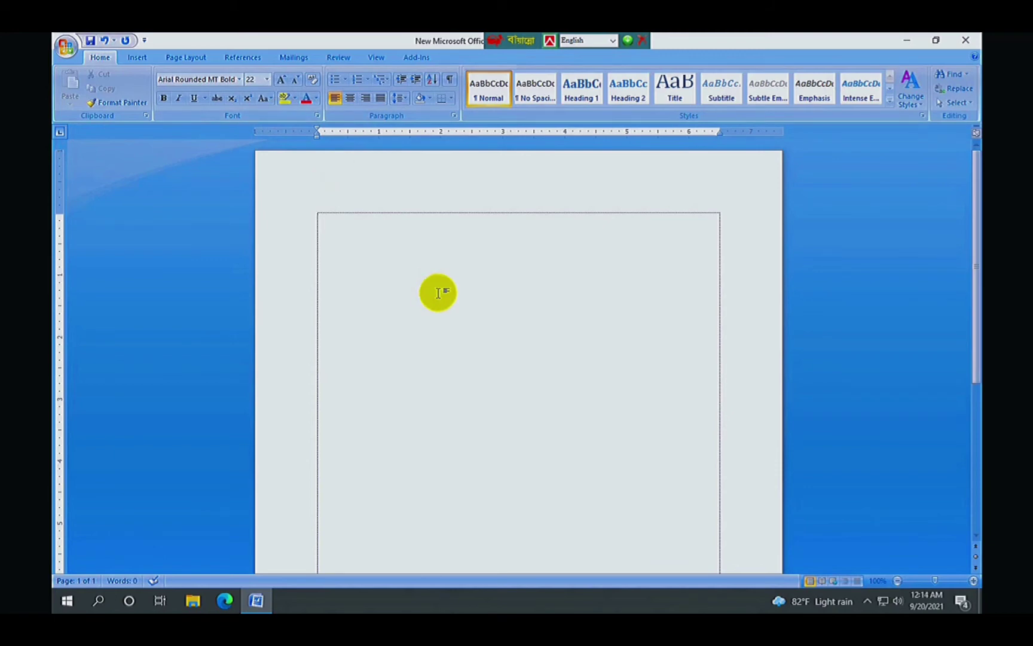
pyautogui.write('A')
pyautogui.press('BackSpace')
pyautogui.write('(a+')
pyautogui.press('BackSpace')
pyautogui.write('+B)')
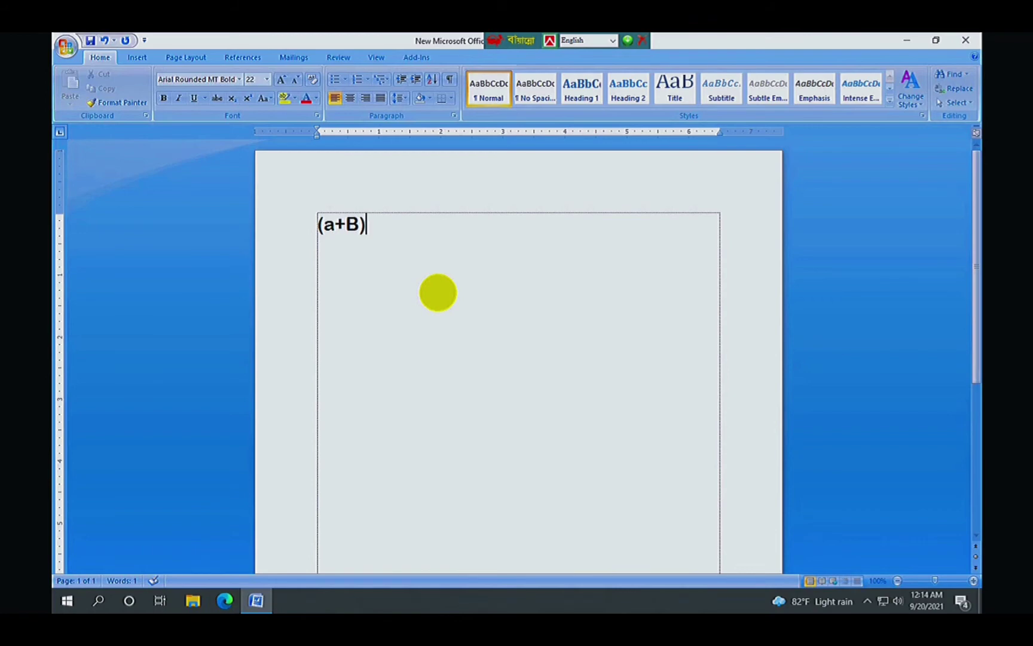
pyautogui.write('2')
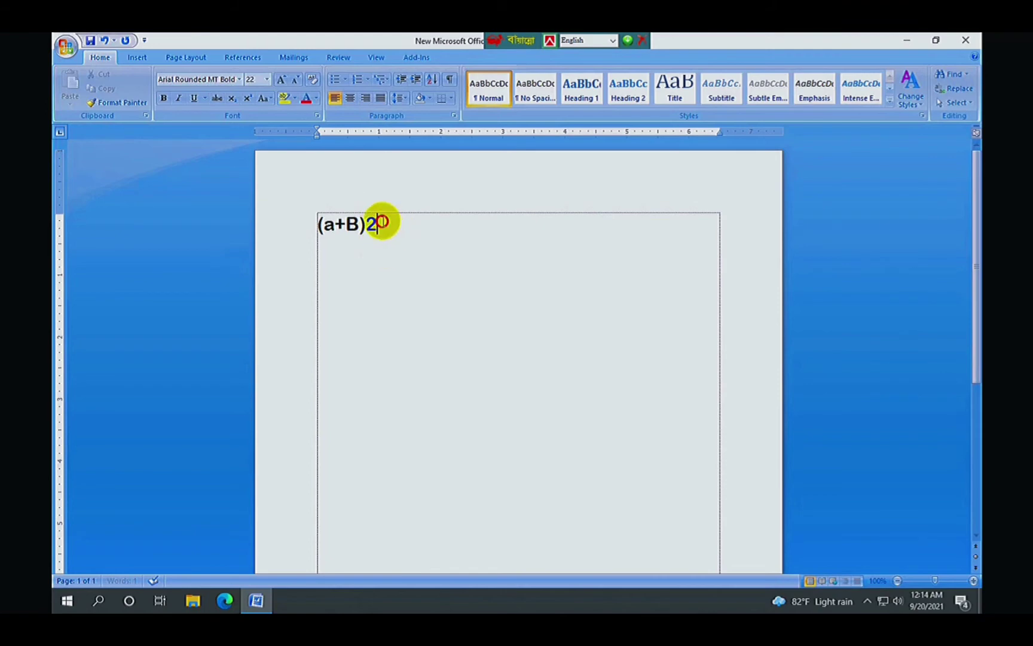
# Select the 2 after "(a+B)" and toggle it between superscript, normal and subscript formatting
pyautogui.moveTo(379, 225); pyautogui.dragTo(364, 225)
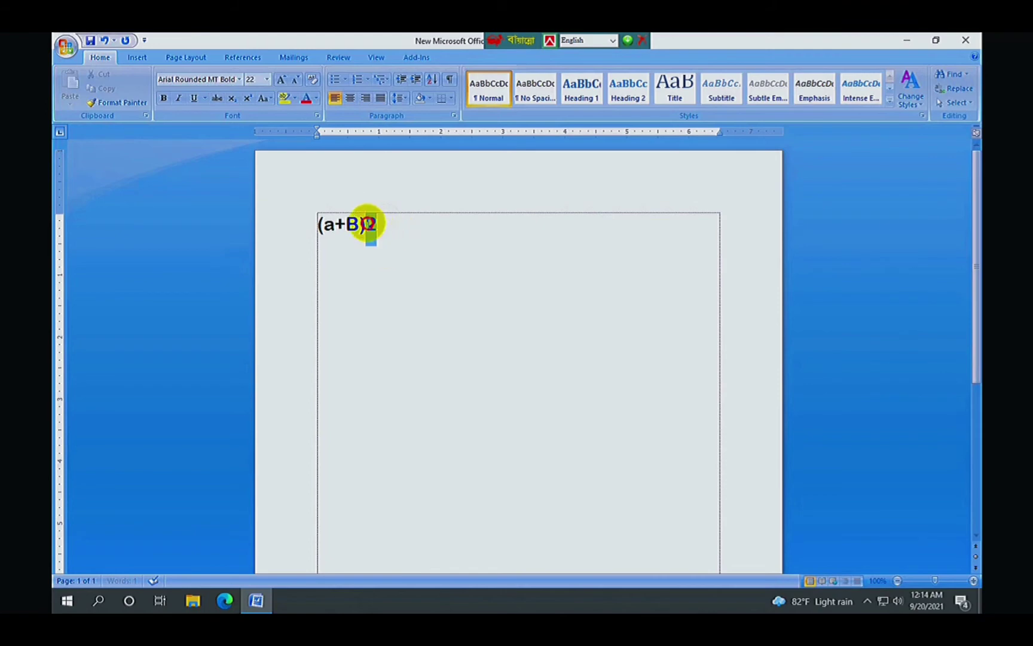
pyautogui.click(248, 100)
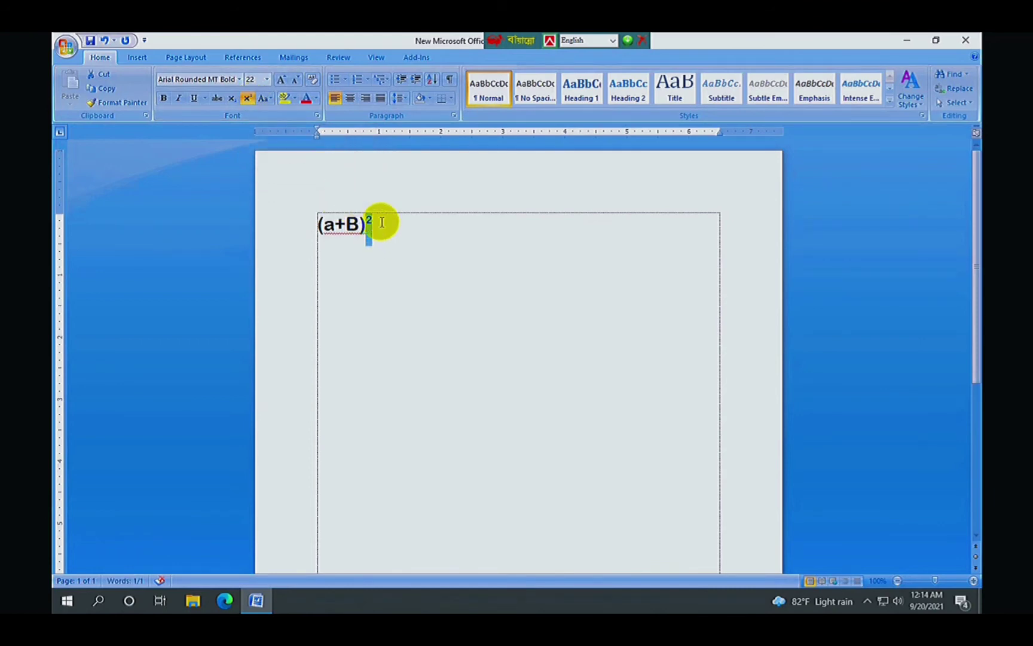
pyautogui.click(247, 104)
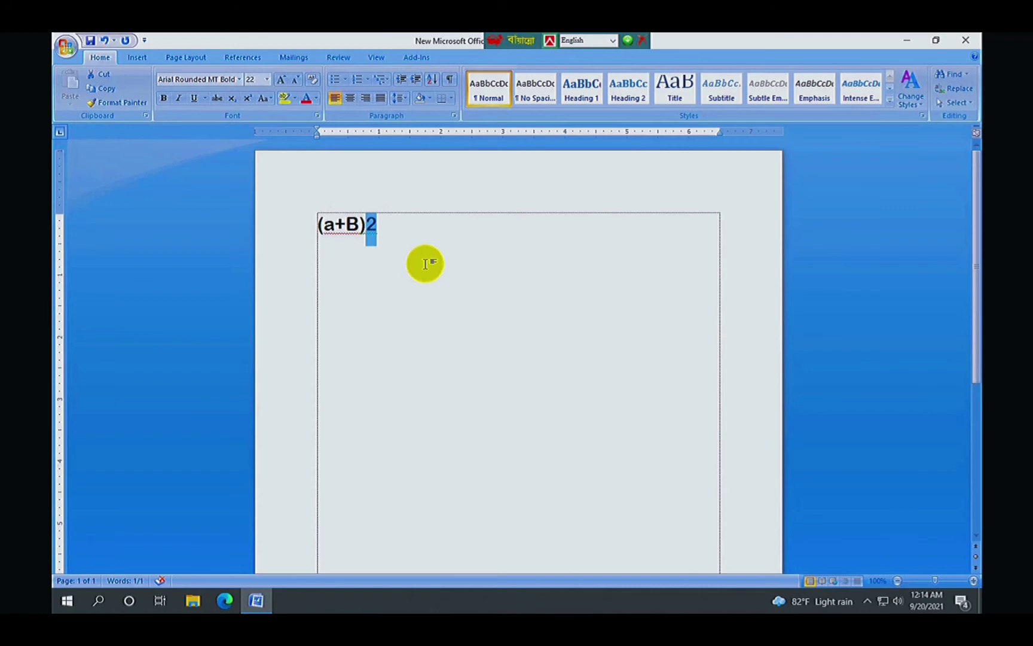
pyautogui.hotkey('ctrl', 'shift', '=')
pyautogui.hotkey('ctrl', 'shift', '=')
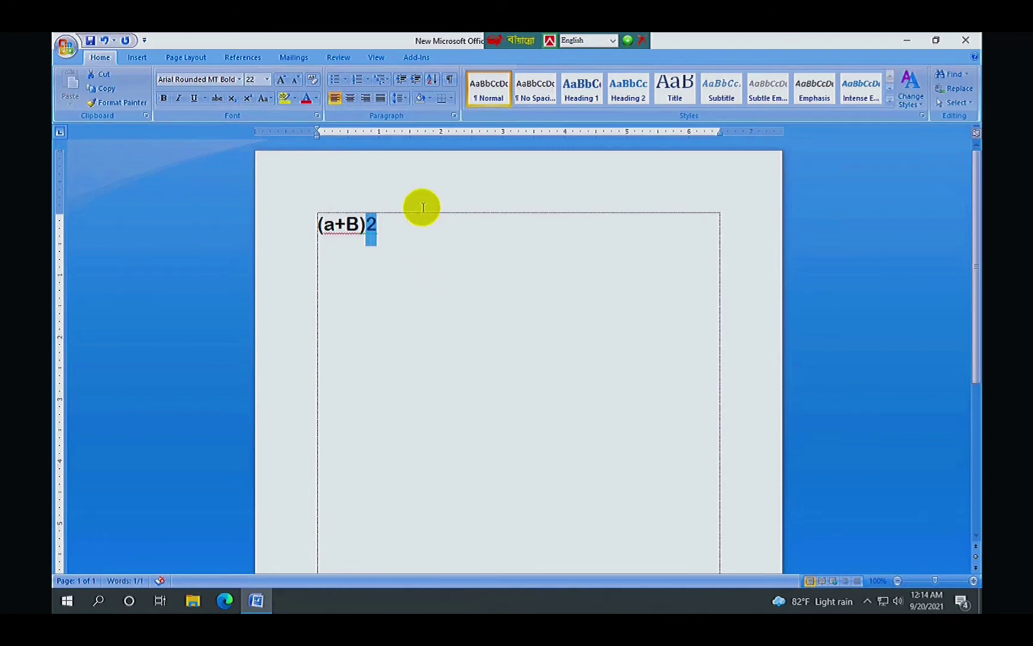
pyautogui.click(232, 100)
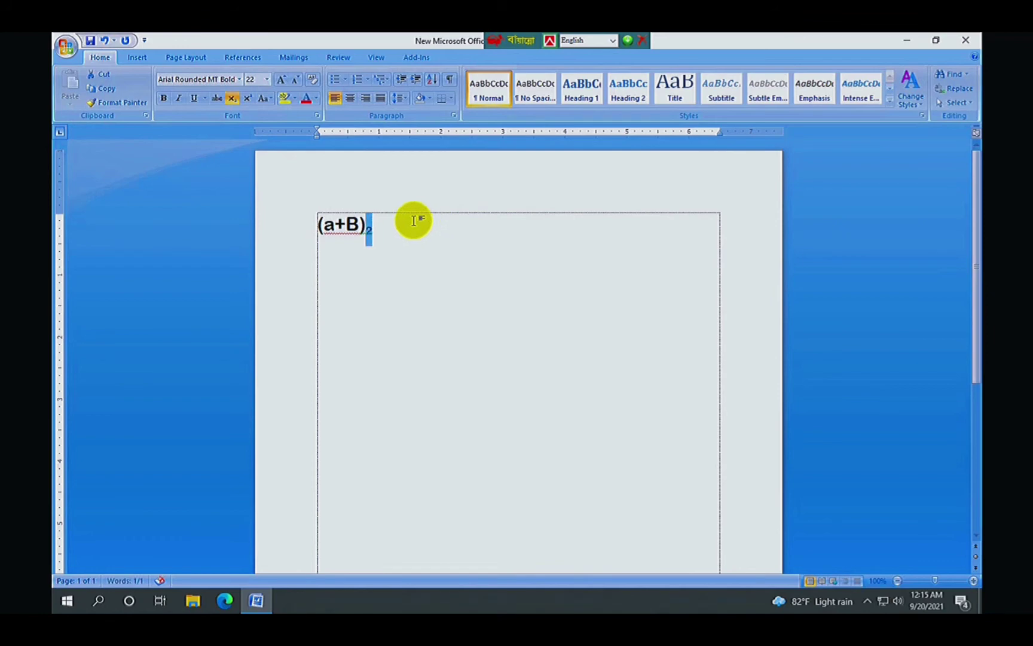
pyautogui.hotkey('ctrl', '=')
# Delete the whole "(a+B)2" expression so the page is empty
pyautogui.press('BackSpace')
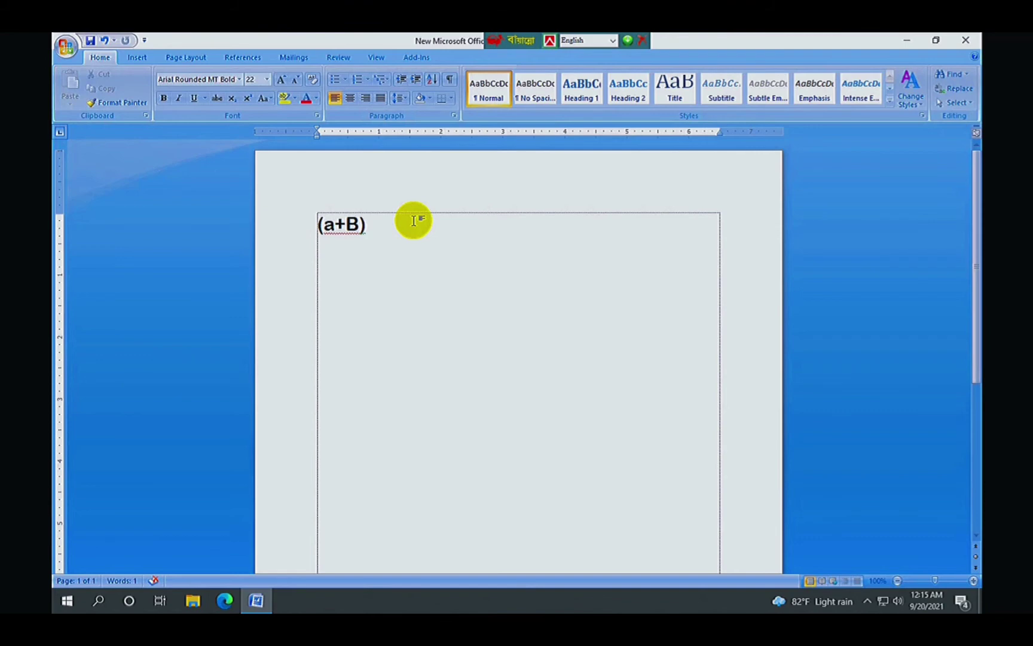
pyautogui.press('BackSpace')
pyautogui.press('BackSpace')
pyautogui.press('BackSpace')
pyautogui.press('BackSpace')
pyautogui.press('BackSpace')
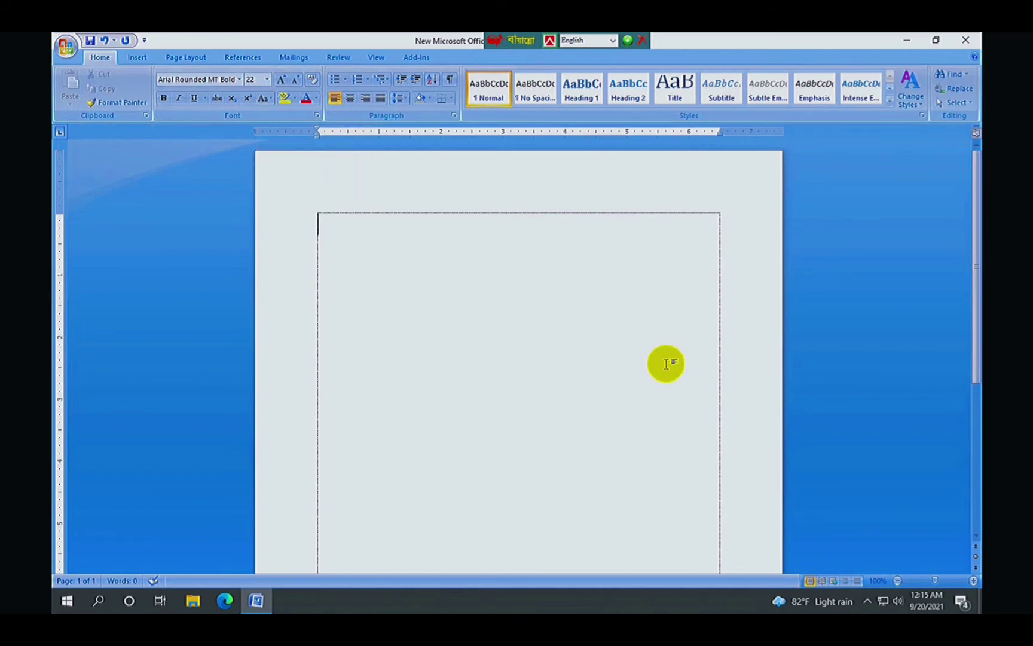
# Enter the text "I love Bangladesh" on the first line of the empty page
pyautogui.write('I love B')
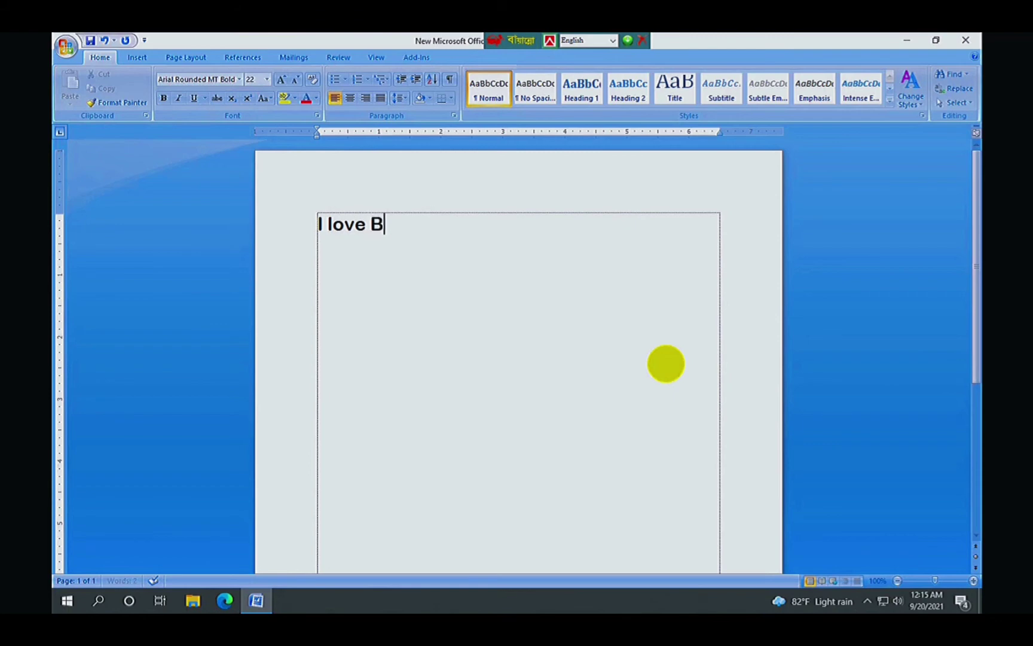
pyautogui.write('angladeg')
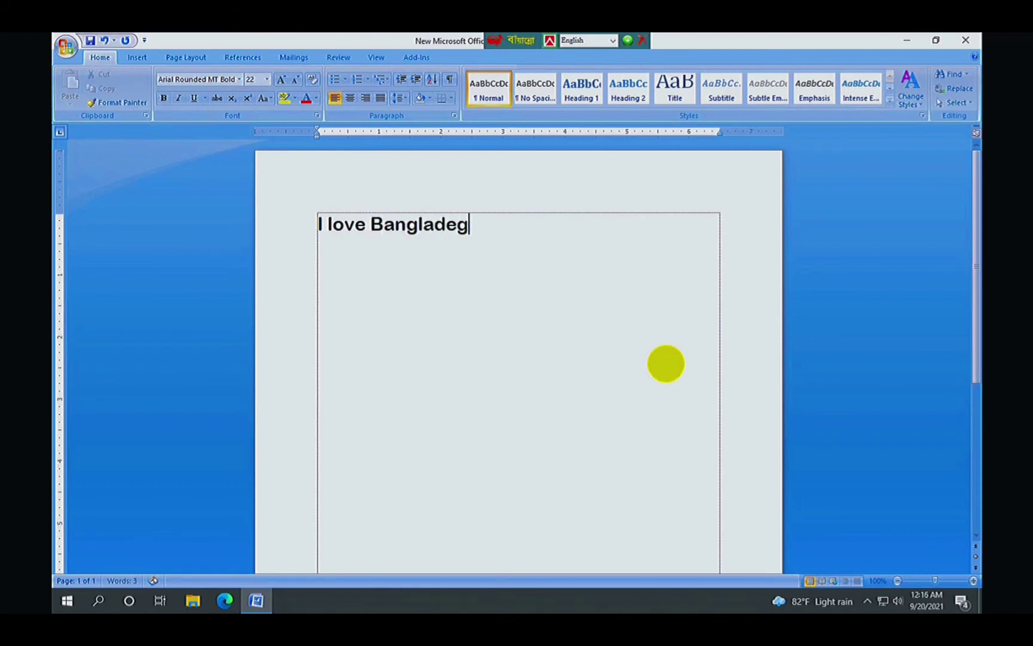
pyautogui.press('BackSpace')
pyautogui.write('sh')
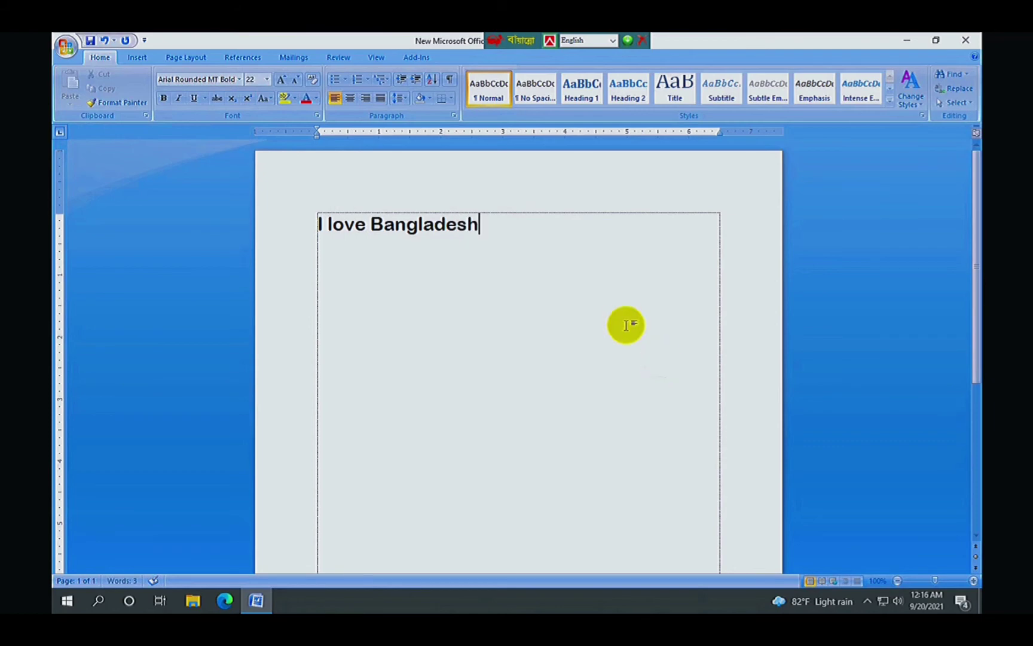
# Select the "I love Bangladesh" line and set its font to Times New Roman
pyautogui.click(475, 227)
pyautogui.moveTo(475, 227); pyautogui.dragTo(307, 224)
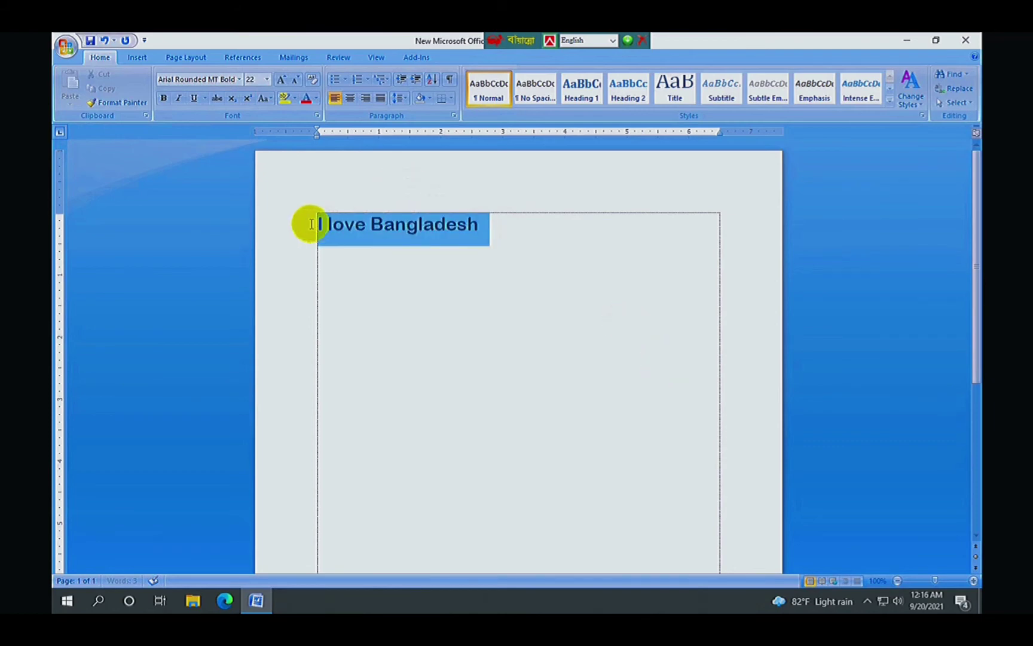
pyautogui.click(240, 80)
pyautogui.click(231, 168)
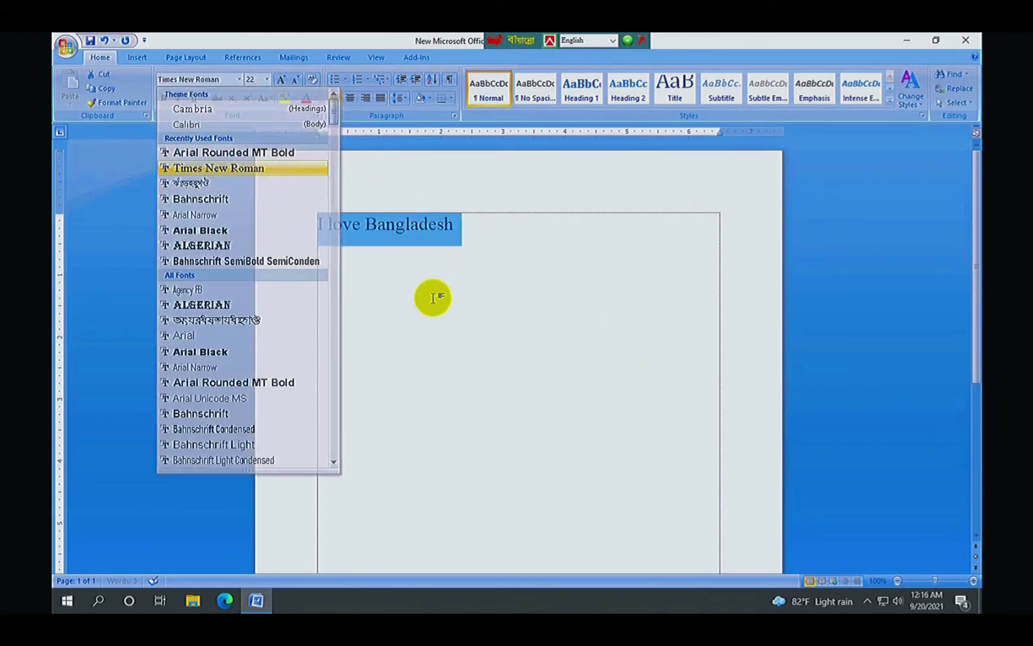
pyautogui.click(443, 272)
# Select the "I love Bangladesh" line and change its case to lowercase, followed by UPPERCASE
pyautogui.moveTo(457, 231); pyautogui.dragTo(313, 225)
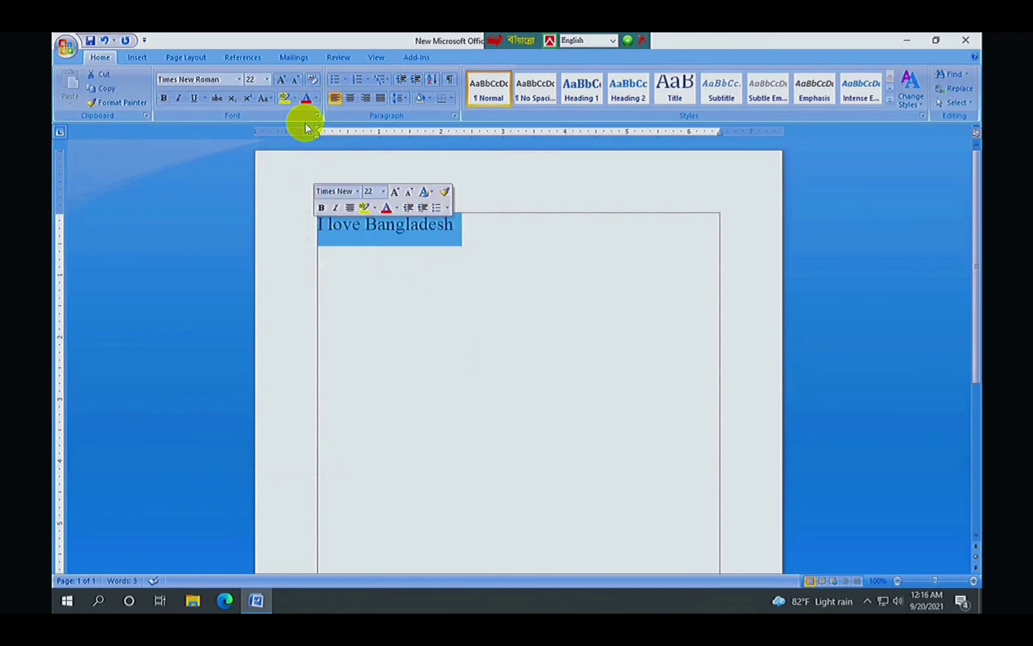
pyautogui.click(264, 98)
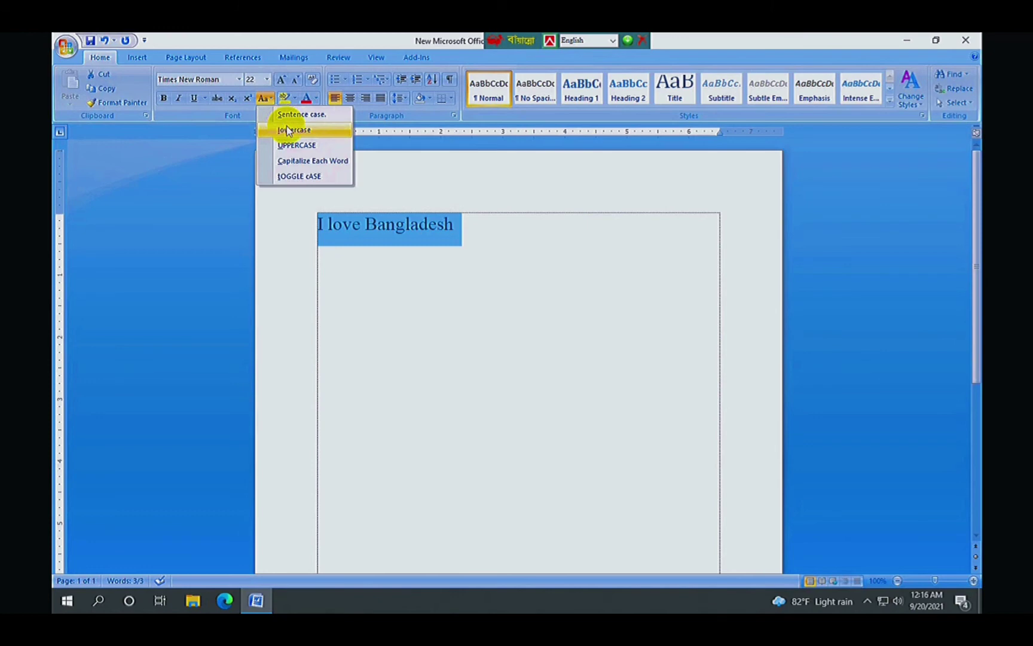
pyautogui.click(286, 129)
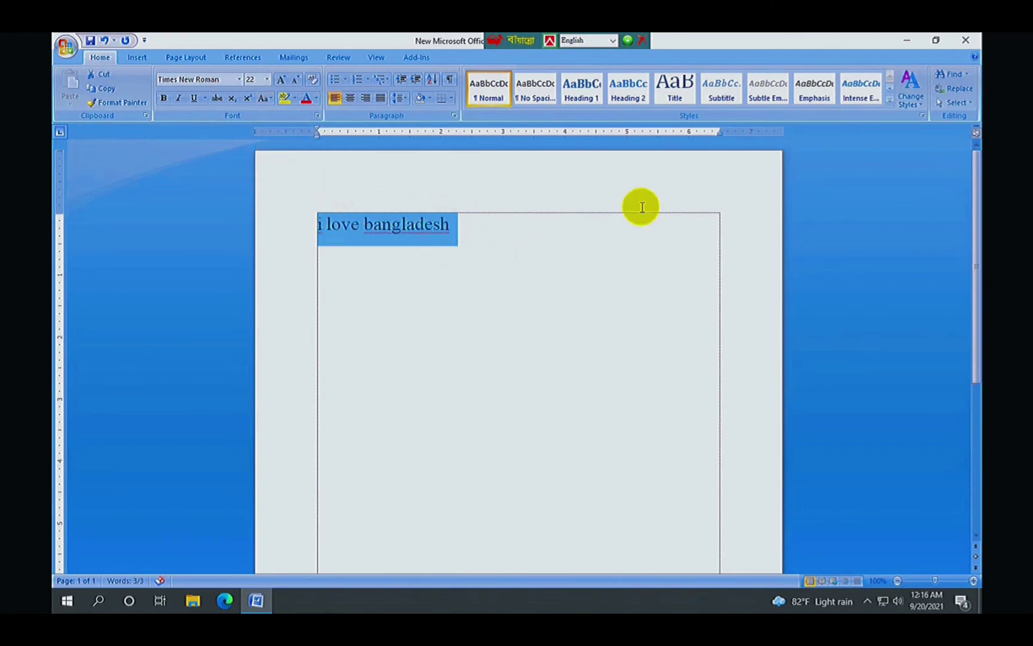
pyautogui.click(264, 98)
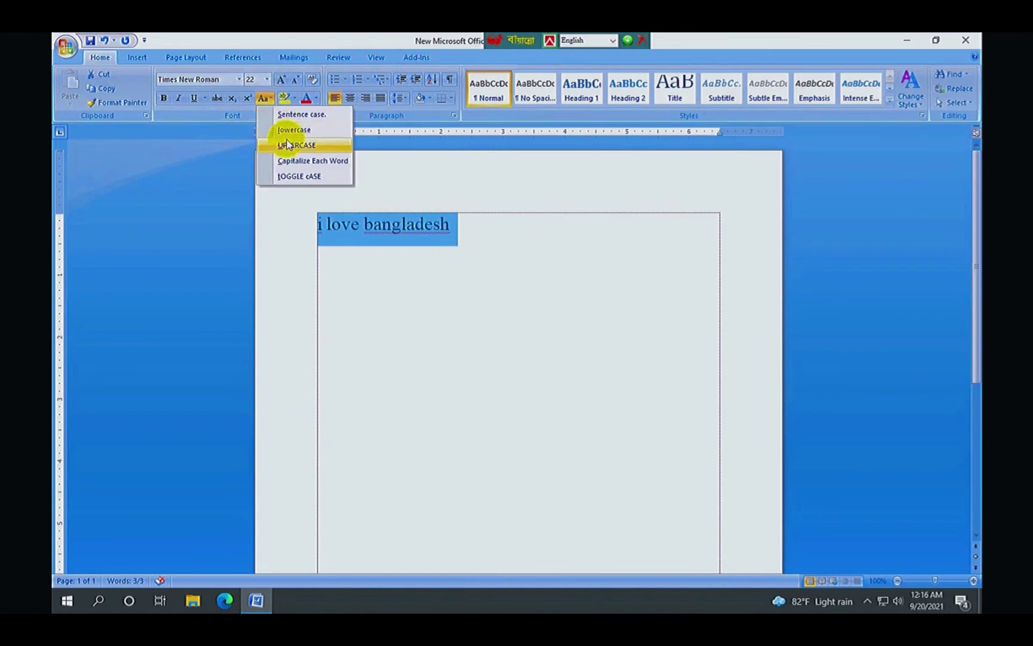
pyautogui.click(288, 145)
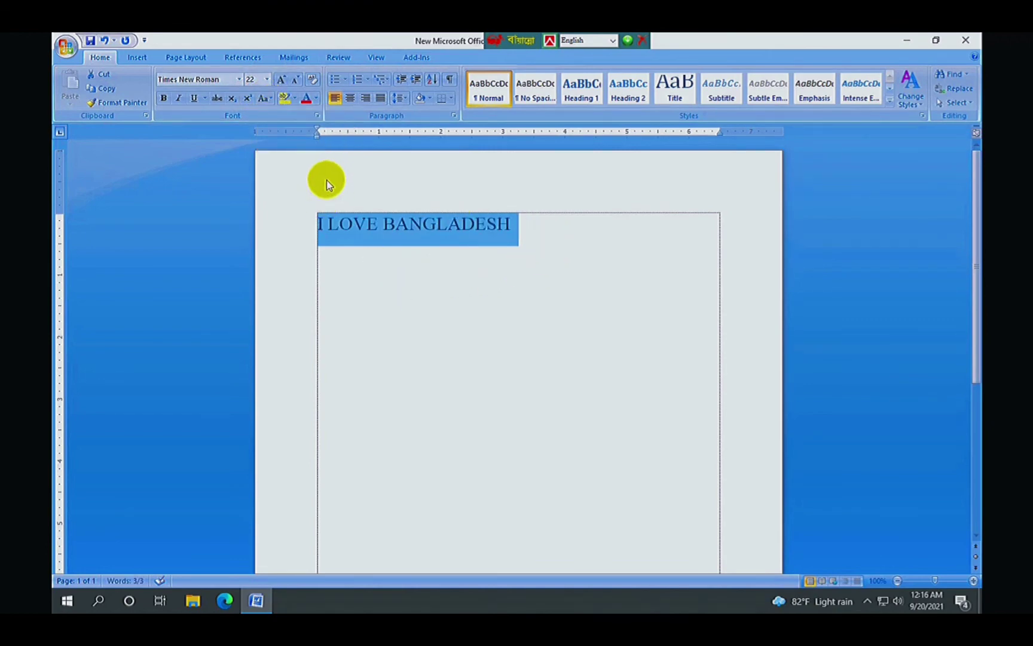
pyautogui.click(271, 99)
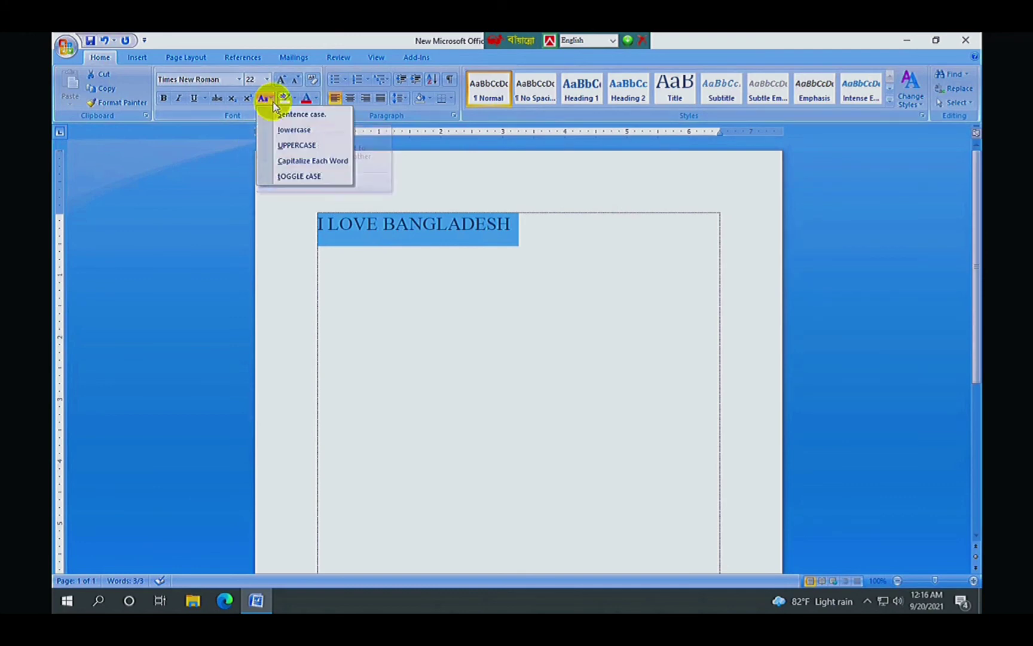
pyautogui.click(233, 158)
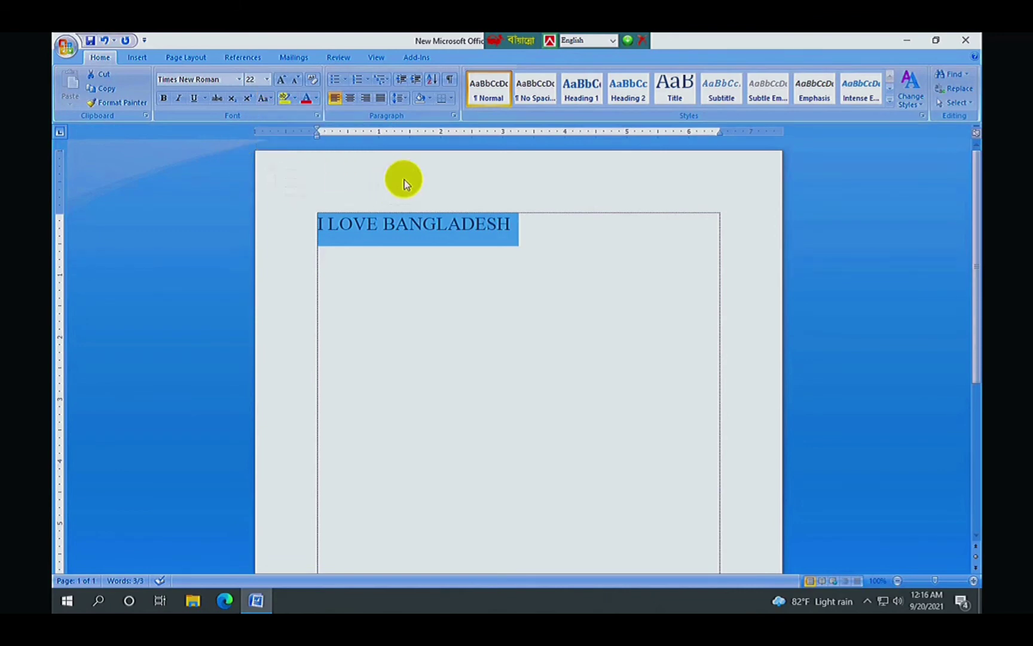
pyautogui.click(294, 161)
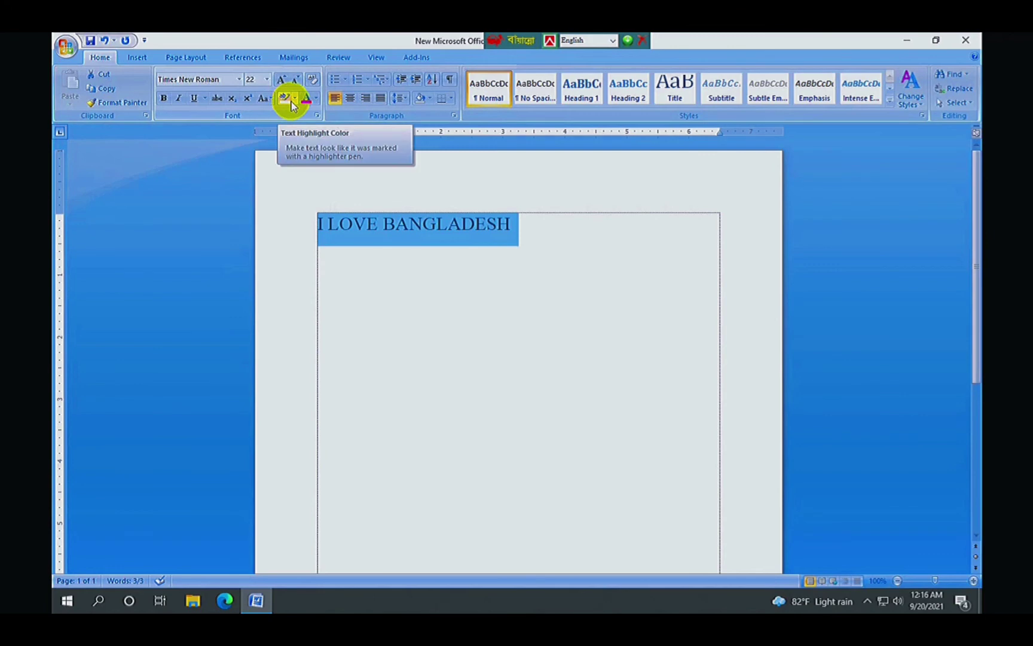
# Select only the word "BANGLADESH" and highlight it in yellow
pyautogui.click(384, 333)
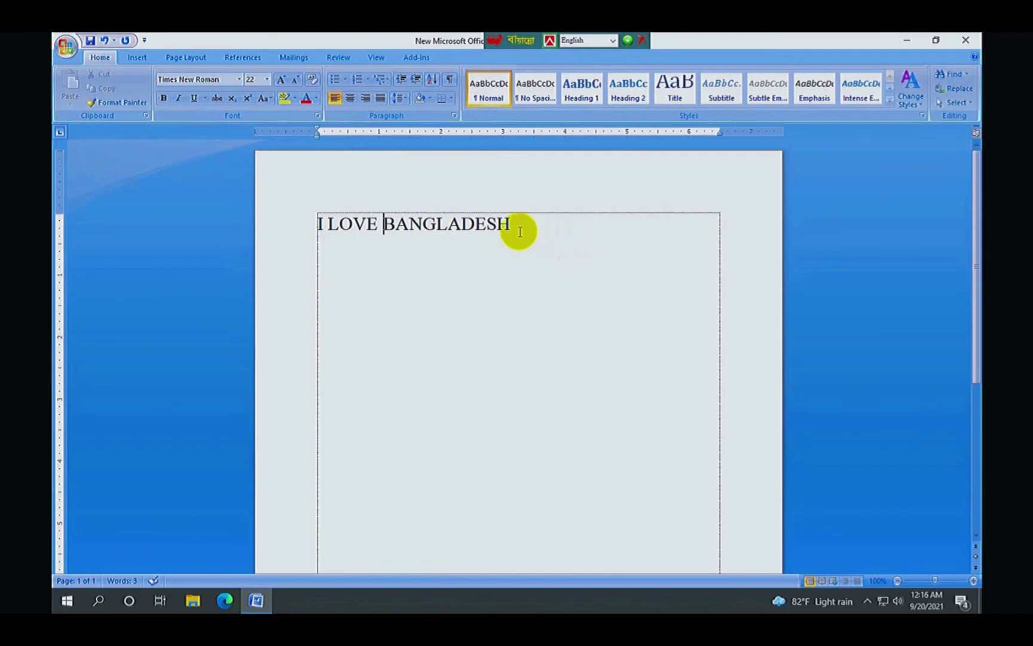
pyautogui.moveTo(511, 227); pyautogui.dragTo(388, 229)
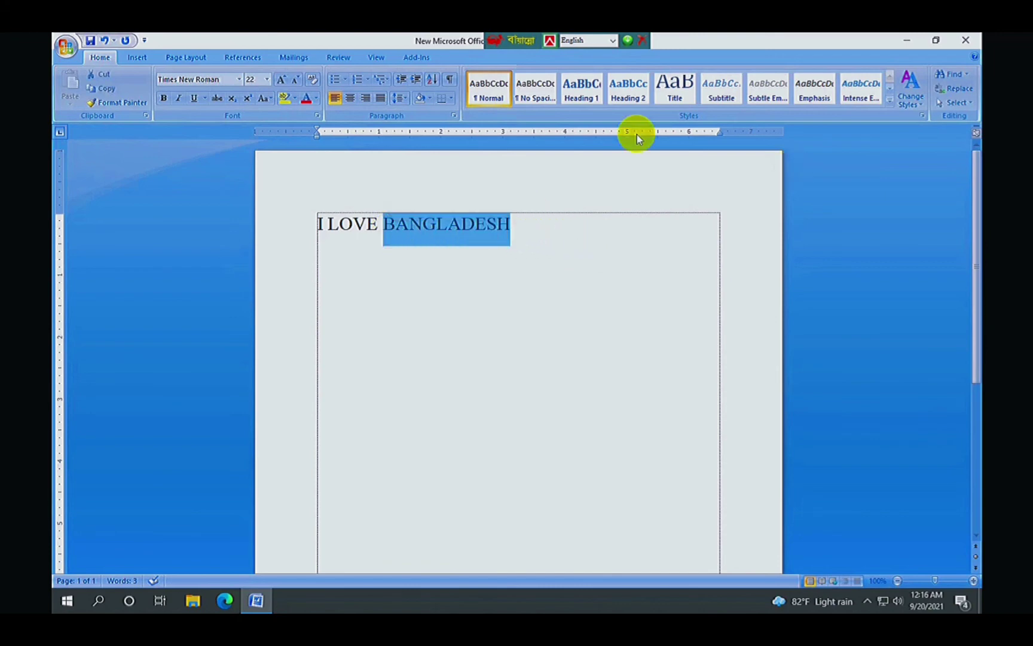
pyautogui.click(285, 97)
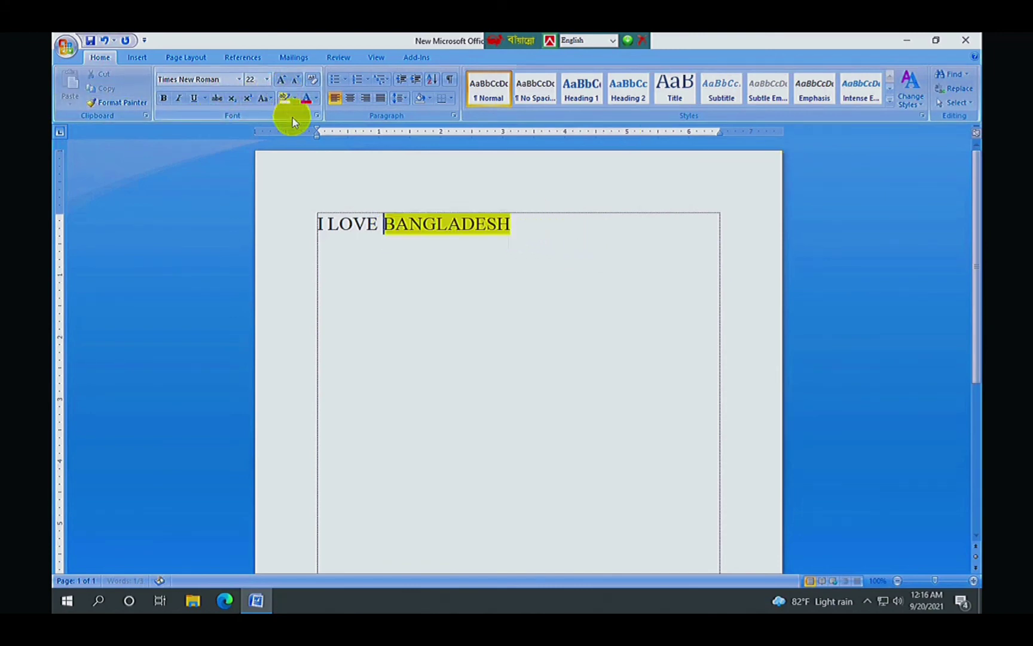
# Examine the available text highlight colours, including with the whole "I LOVE BANGLADESH" line selected, without applying one
pyautogui.click(295, 98)
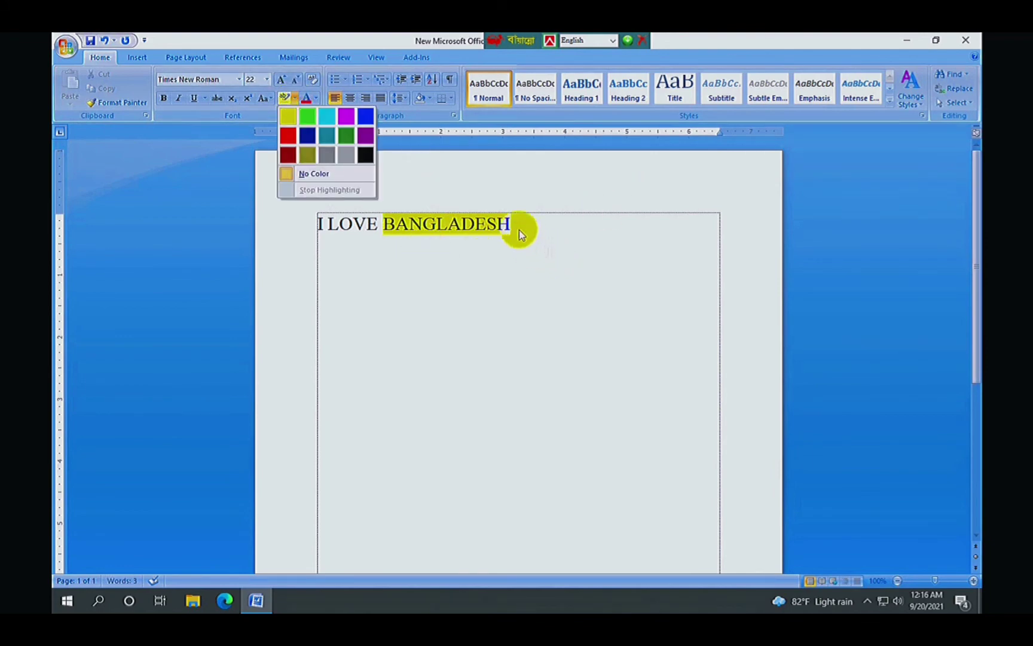
pyautogui.click(393, 230)
pyautogui.click(379, 230)
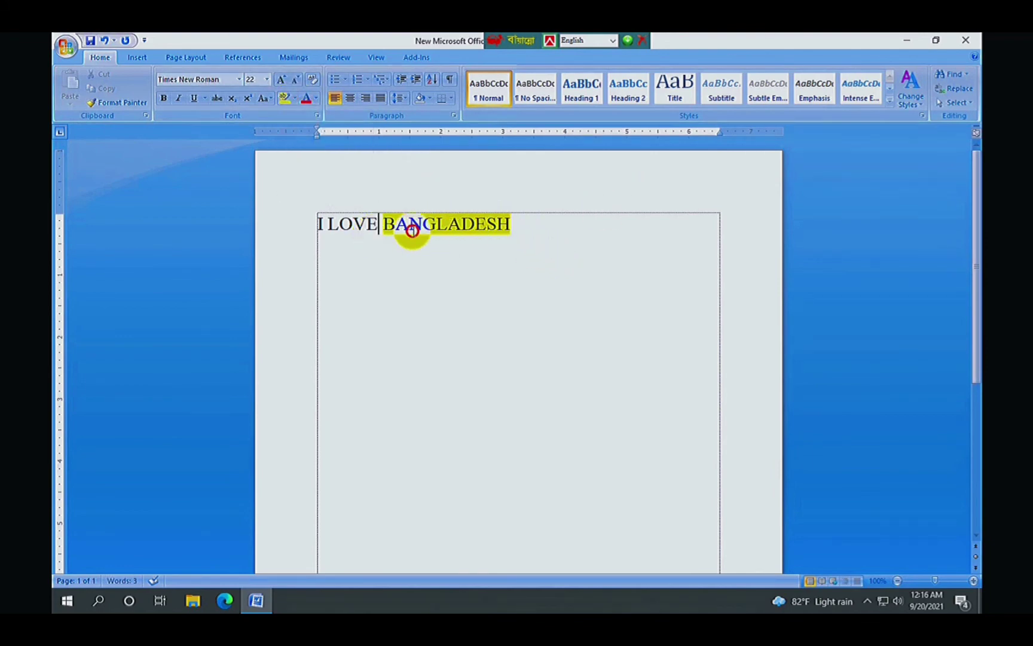
pyautogui.moveTo(412, 231); pyautogui.dragTo(254, 228)
pyautogui.click(533, 238)
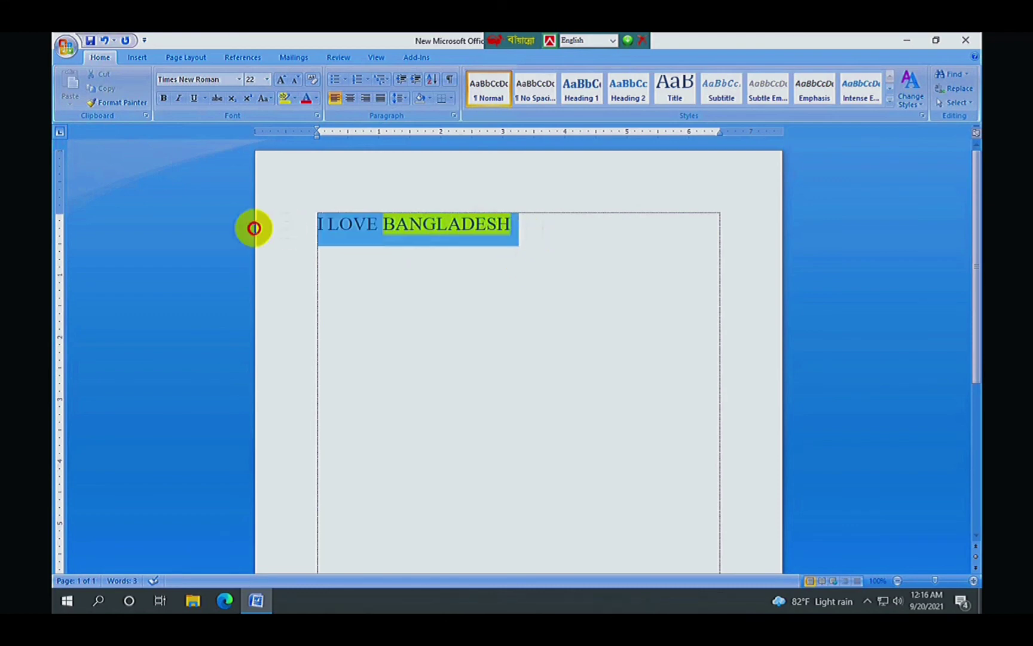
pyautogui.click(295, 98)
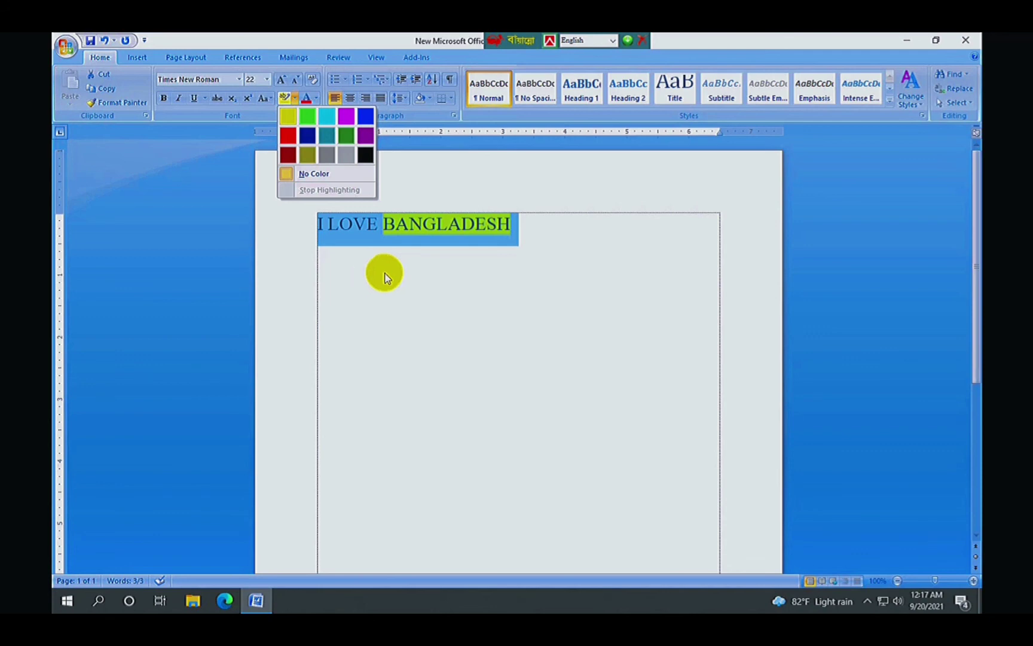
pyautogui.click(489, 261)
pyautogui.click(518, 233)
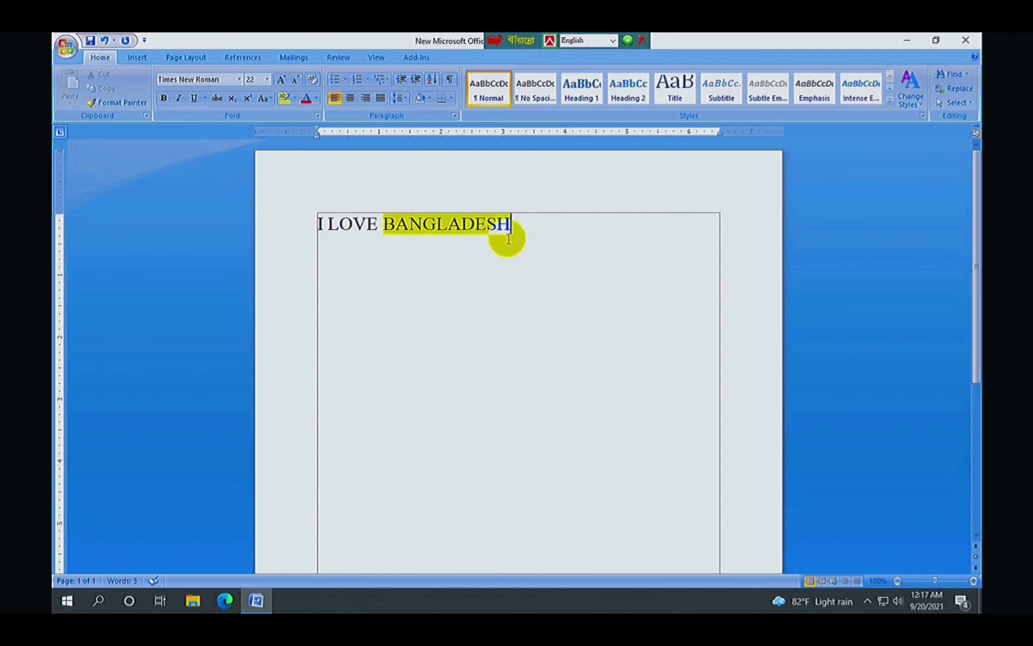
# Undo the yellow highlight on "BANGLADESH" and the UPPERCASE change on the line
pyautogui.hotkey('ctrl', 'z')
pyautogui.hotkey('ctrl', 'z')
pyautogui.click(500, 254)
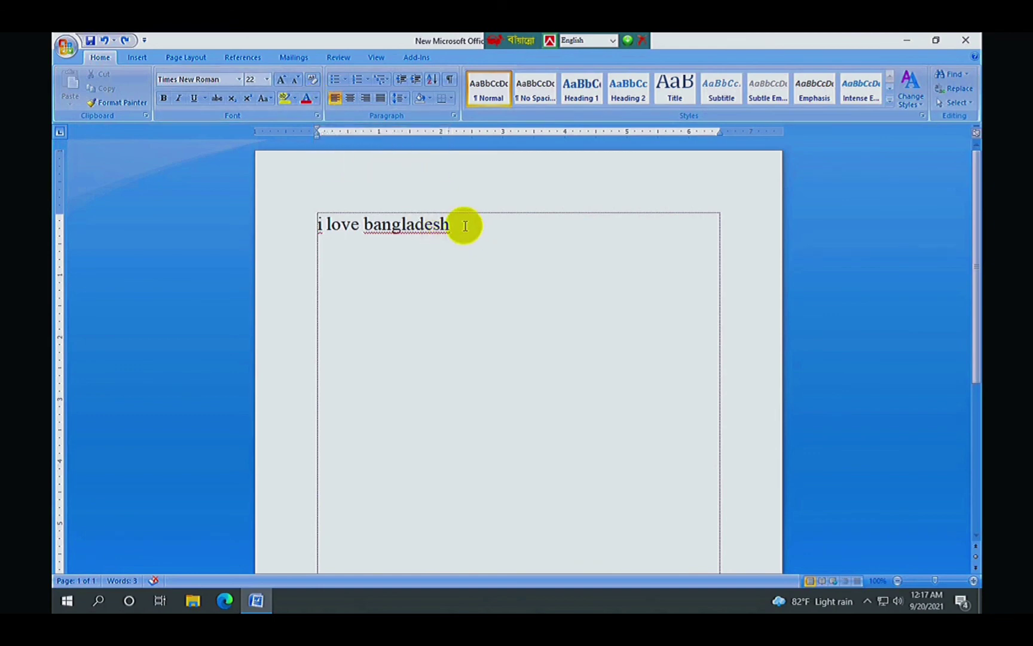
# Select only the word "bangladesh" and set its font colour to standard yellow
pyautogui.moveTo(465, 226); pyautogui.dragTo(359, 226)
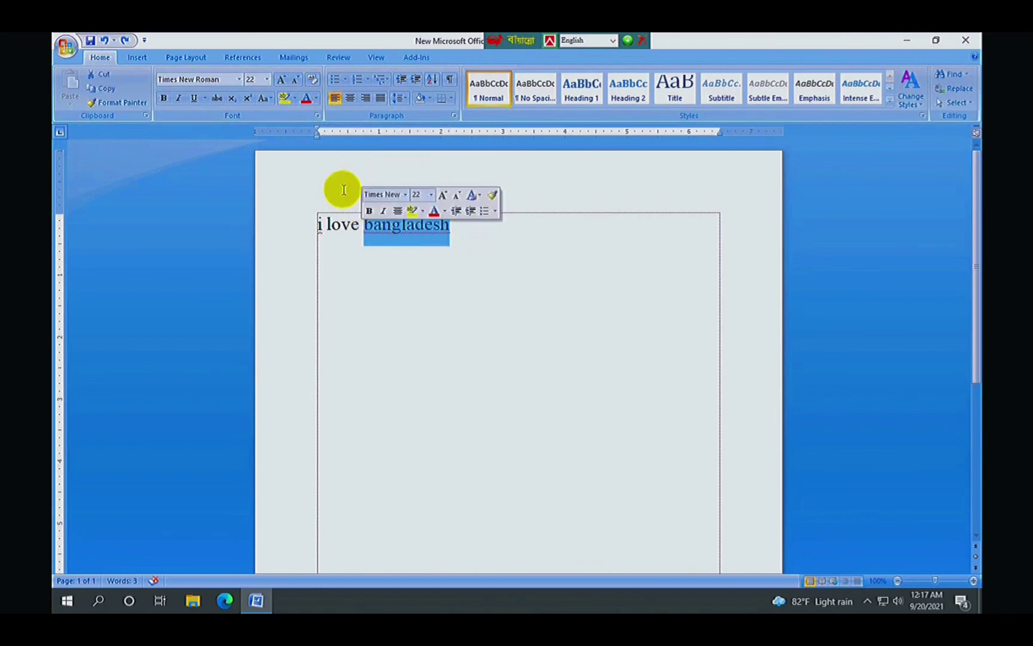
pyautogui.click(318, 98)
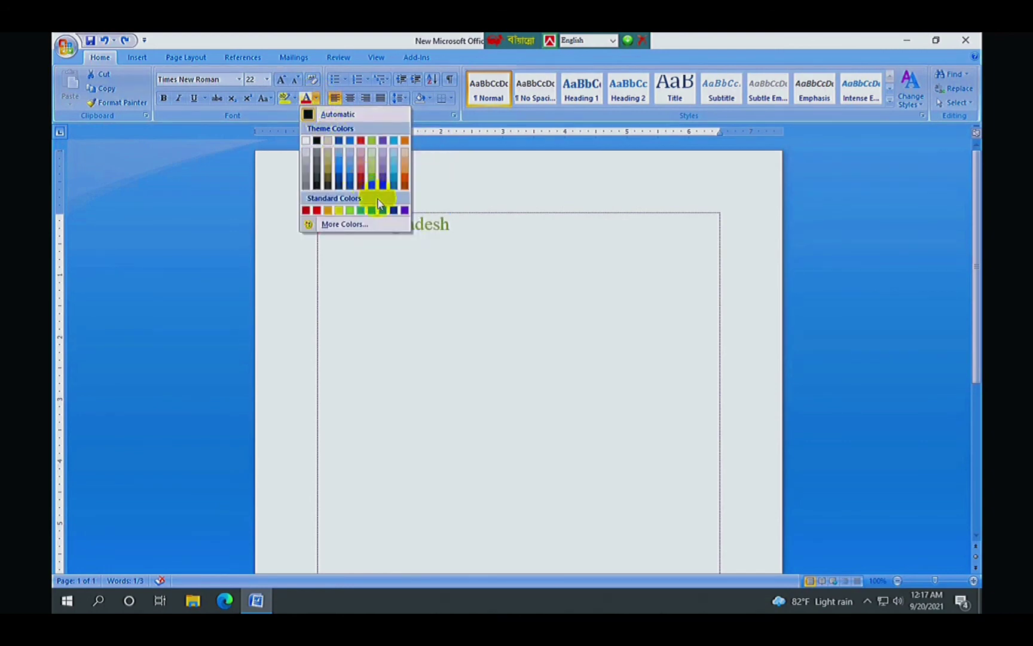
pyautogui.click(340, 210)
pyautogui.click(413, 255)
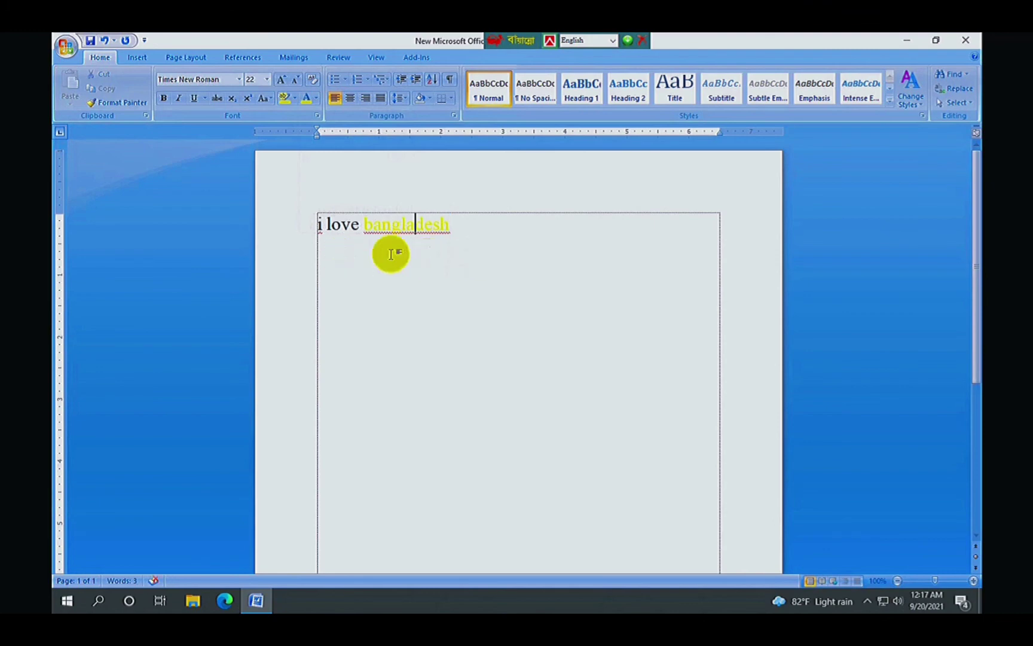
pyautogui.click(466, 237)
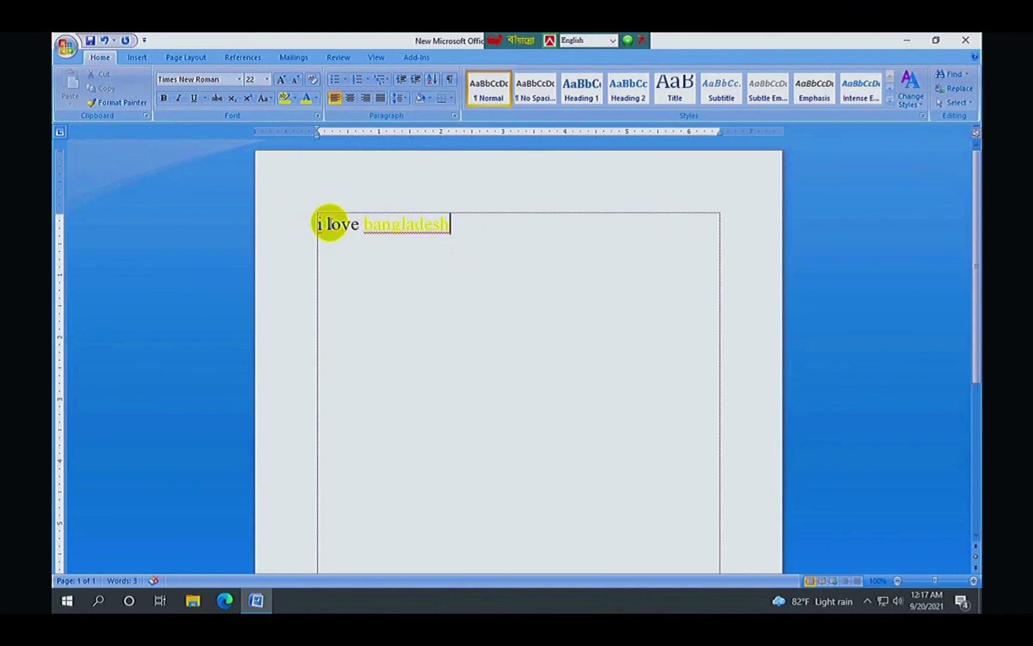
# Select only the word "love" and set its font colour to standard red
pyautogui.moveTo(327, 225); pyautogui.dragTo(359, 226)
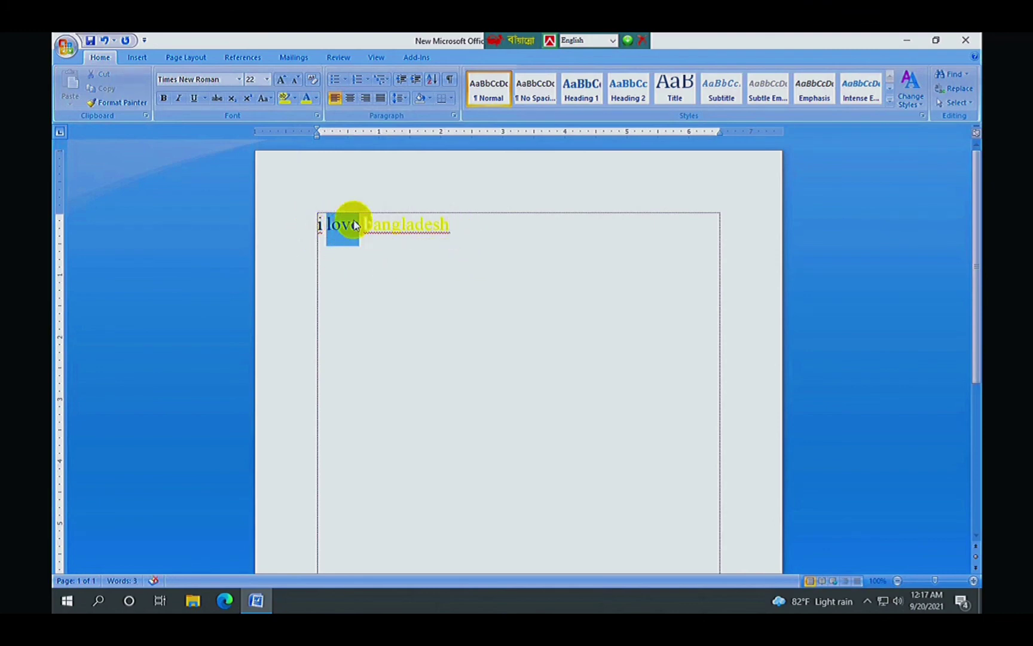
pyautogui.click(316, 98)
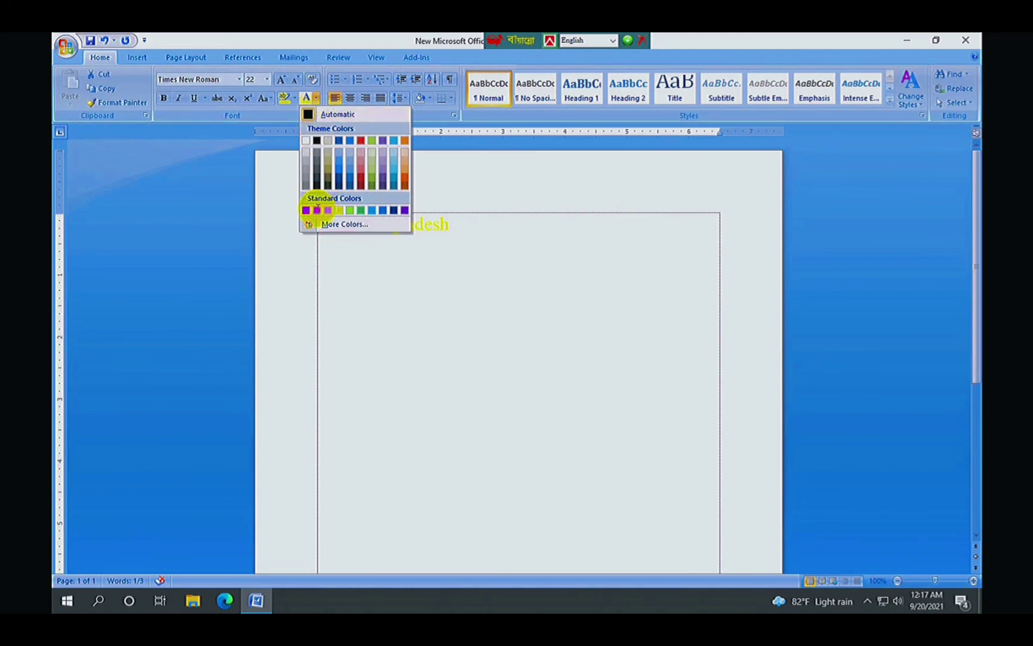
pyautogui.click(317, 210)
pyautogui.click(392, 225)
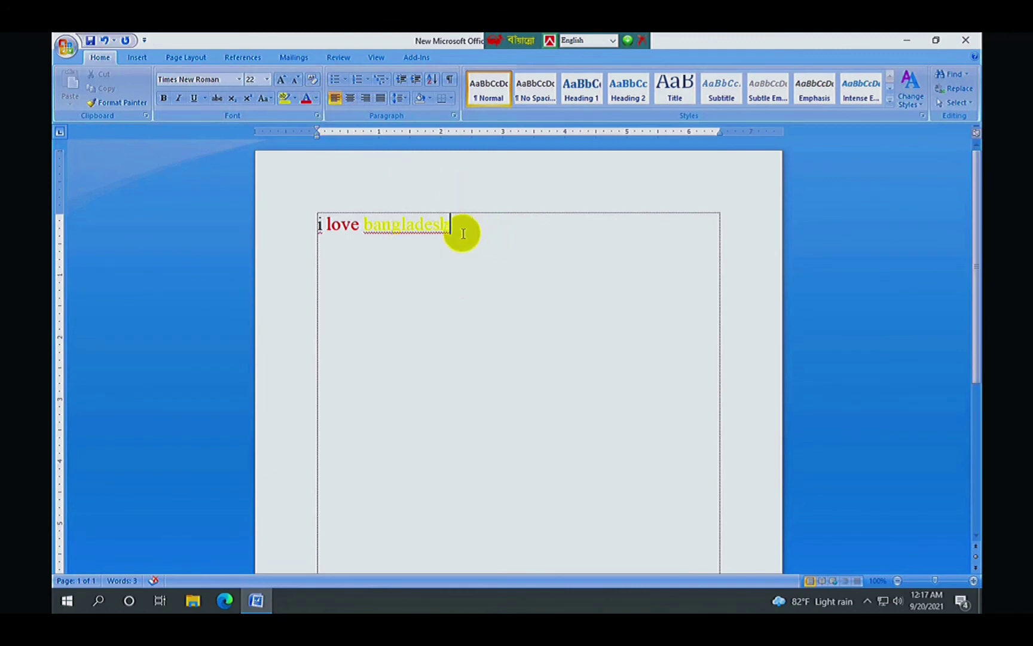
pyautogui.moveTo(461, 232); pyautogui.dragTo(342, 226)
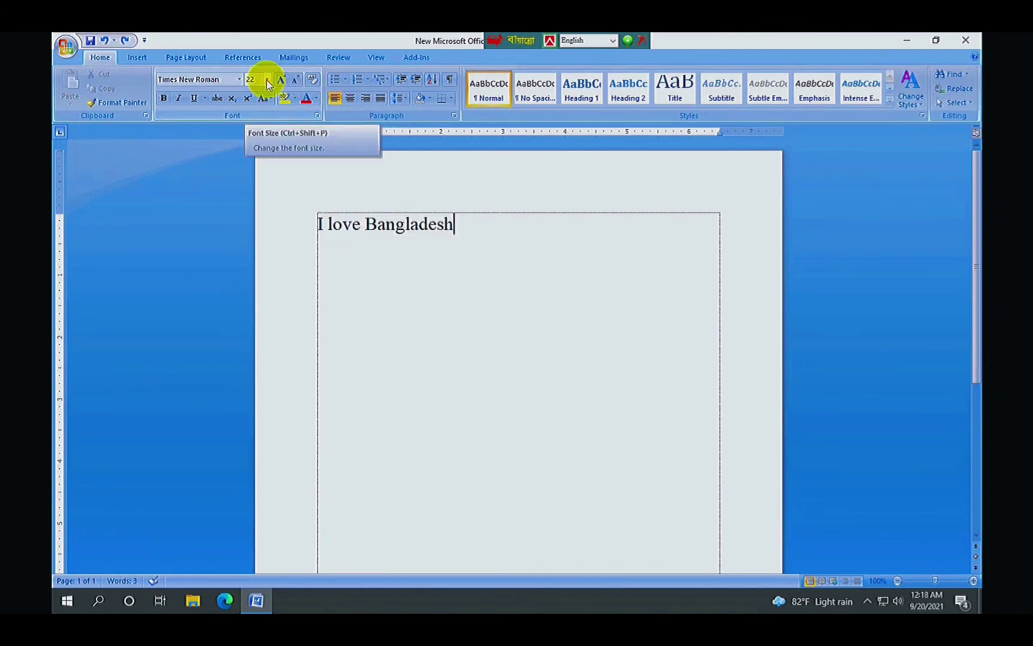
# Select only the word "Bangladesh" and enlarge it with Grow Font to size 72
pyautogui.moveTo(454, 230); pyautogui.dragTo(363, 235)
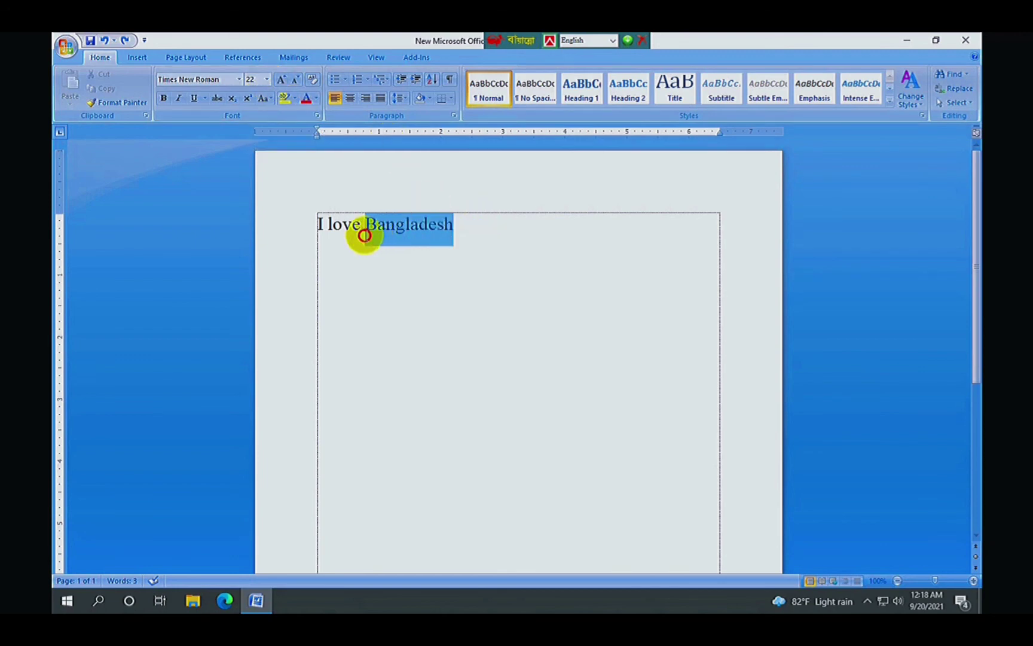
pyautogui.click(283, 81)
pyautogui.click(285, 82)
pyautogui.click(285, 82)
pyautogui.click(284, 81)
pyautogui.click(285, 81)
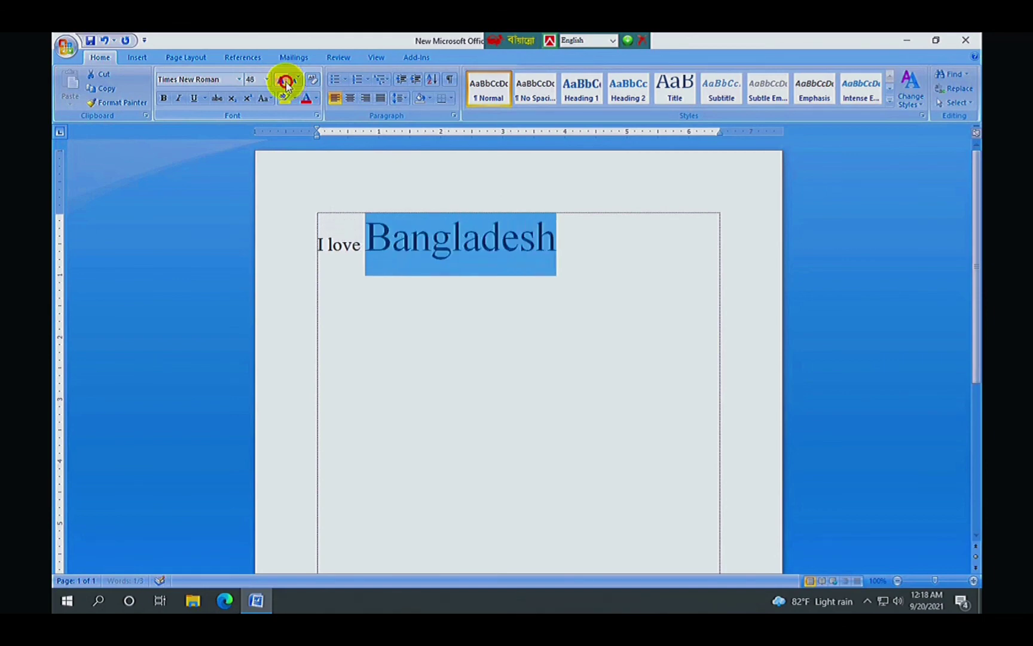
pyautogui.click(284, 81)
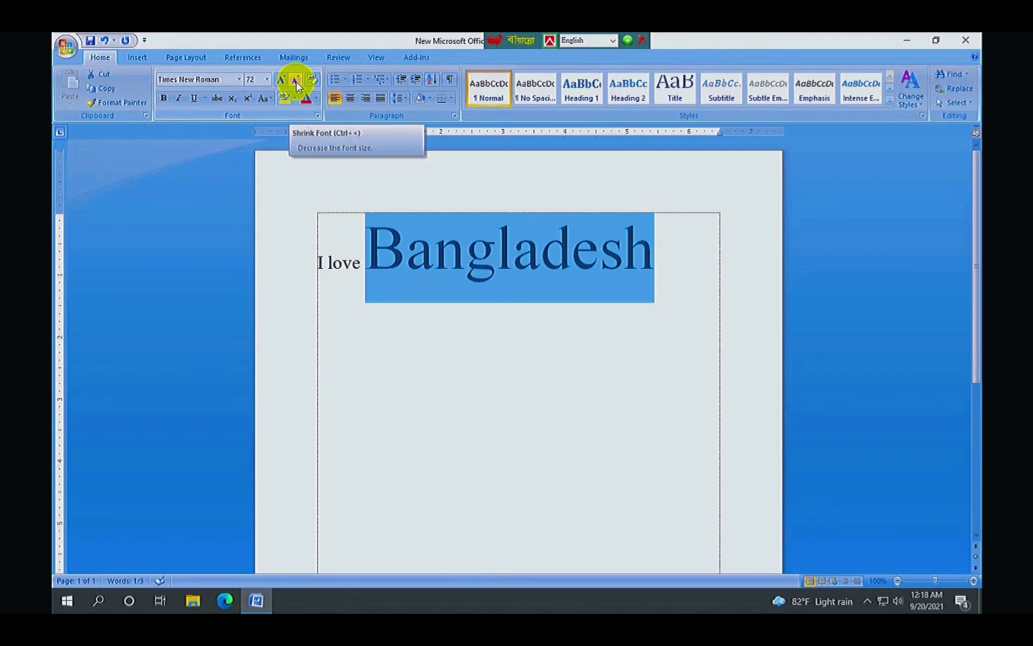
# Reduce the selected "Bangladesh" with Shrink Font and grow it back one size, ending at size 36
pyautogui.click(296, 81)
pyautogui.click(296, 81)
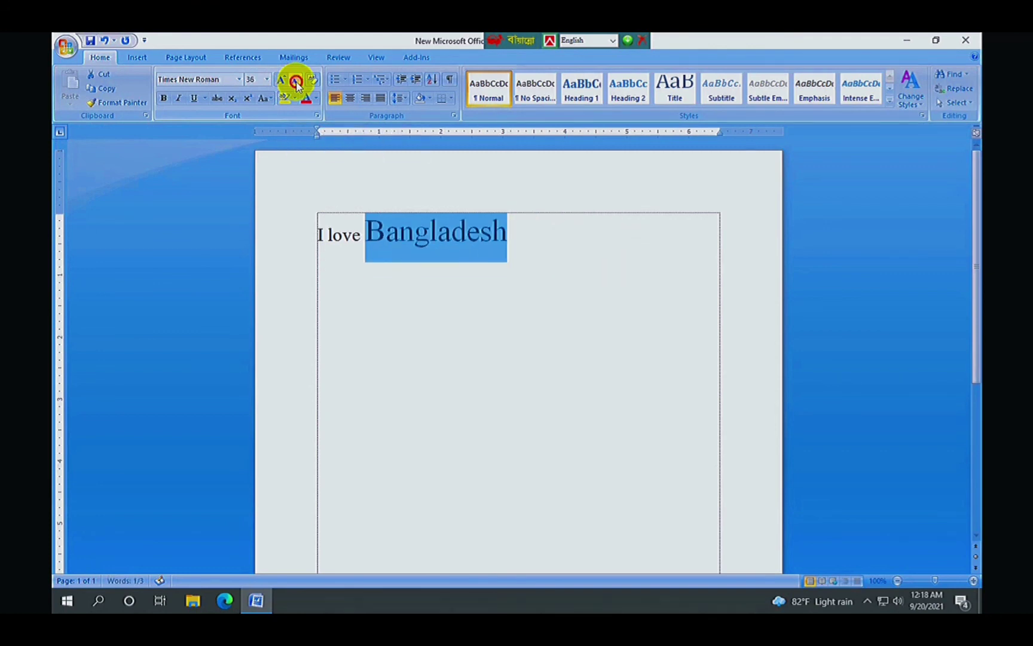
pyautogui.click(296, 82)
pyautogui.click(281, 80)
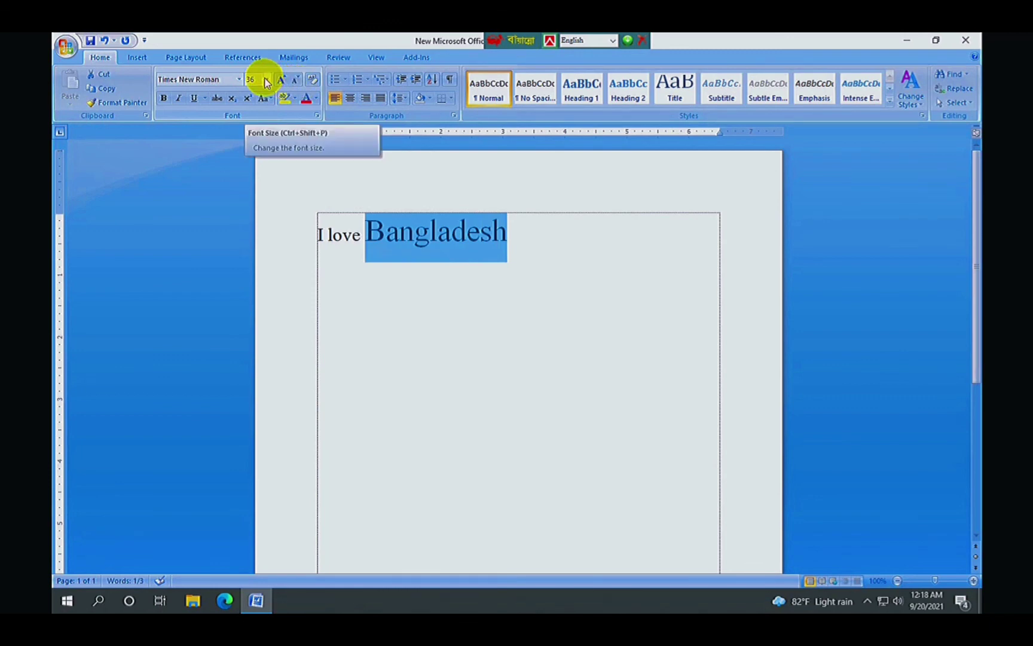
# Shrink the selected word "Bangladesh" by one font size step and grow it back by one step
pyautogui.click(266, 82)
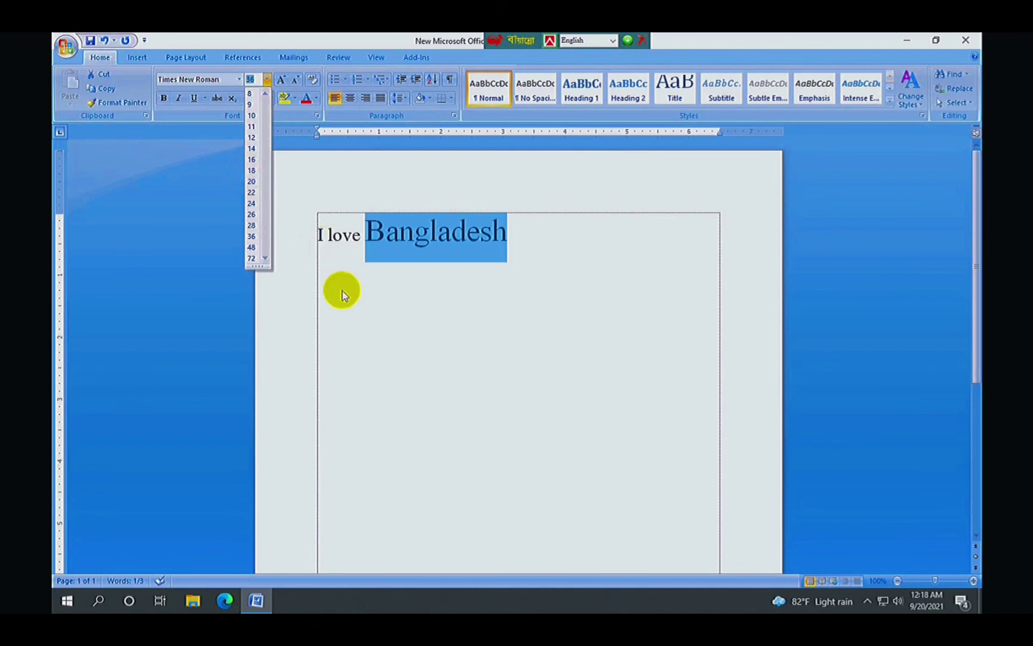
pyautogui.click(377, 278)
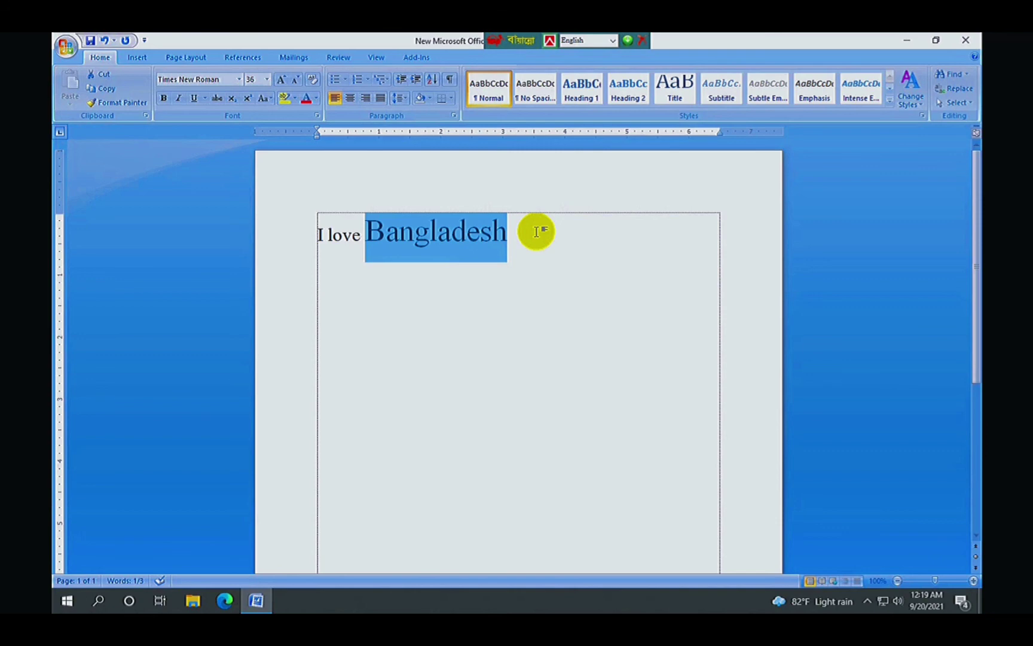
pyautogui.hotkey('ctrl', 'shift', ',')
pyautogui.hotkey('ctrl', 'shift', '.')
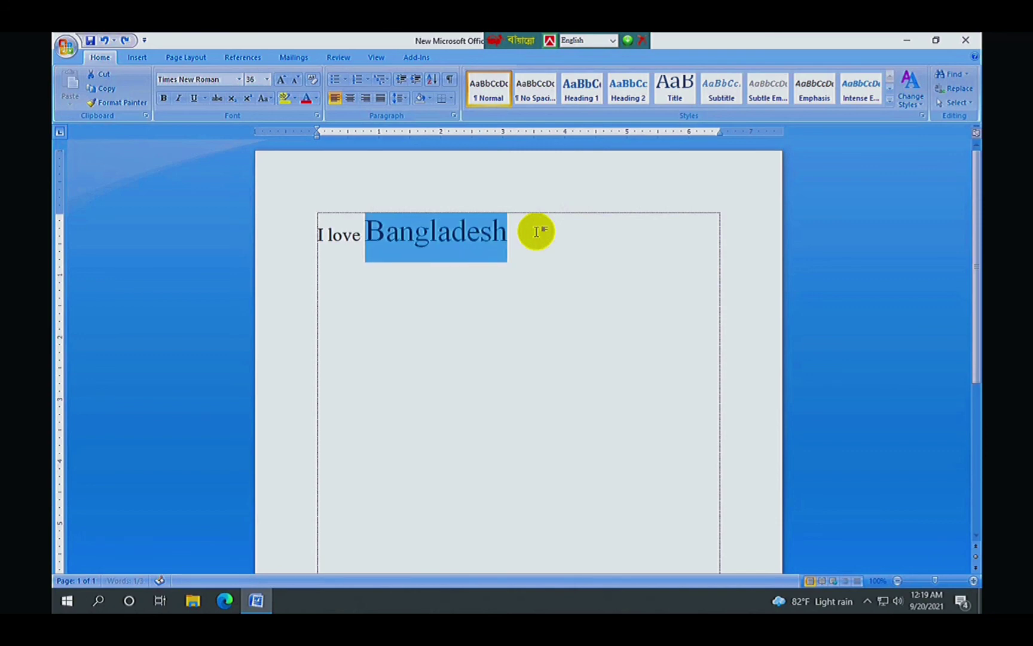